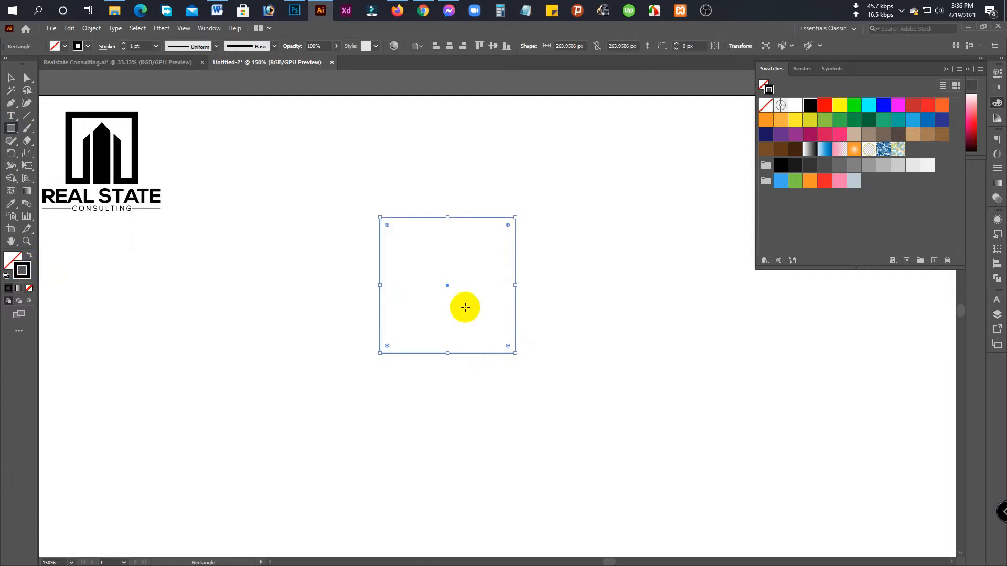
- Set the square outline's stroke weight to 15 pt
{"action": "type", "text": "10"}
{"action": "key", "text": "Return"}
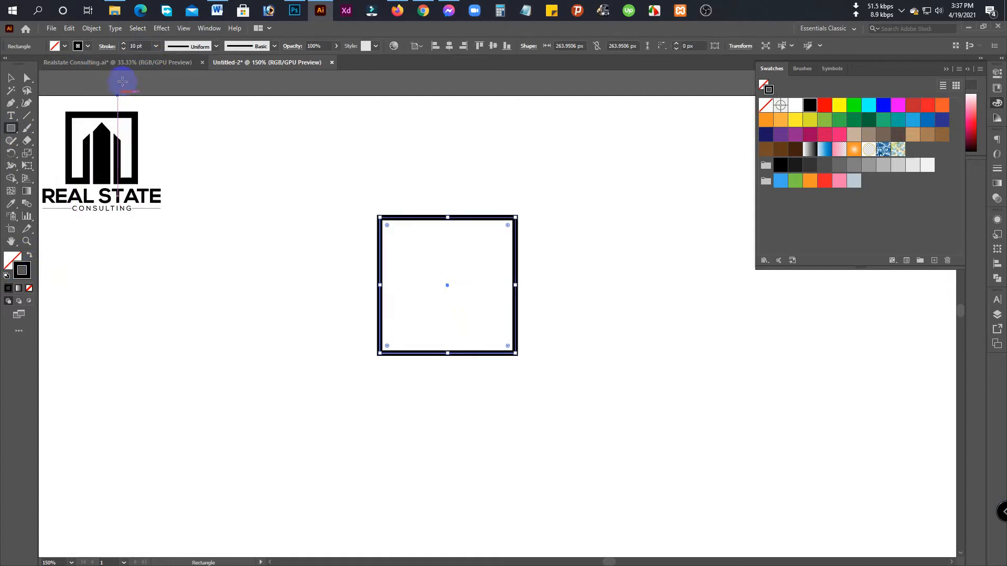
{"action": "left_click", "coordinate": [138, 46]}
{"action": "type", "text": "15"}
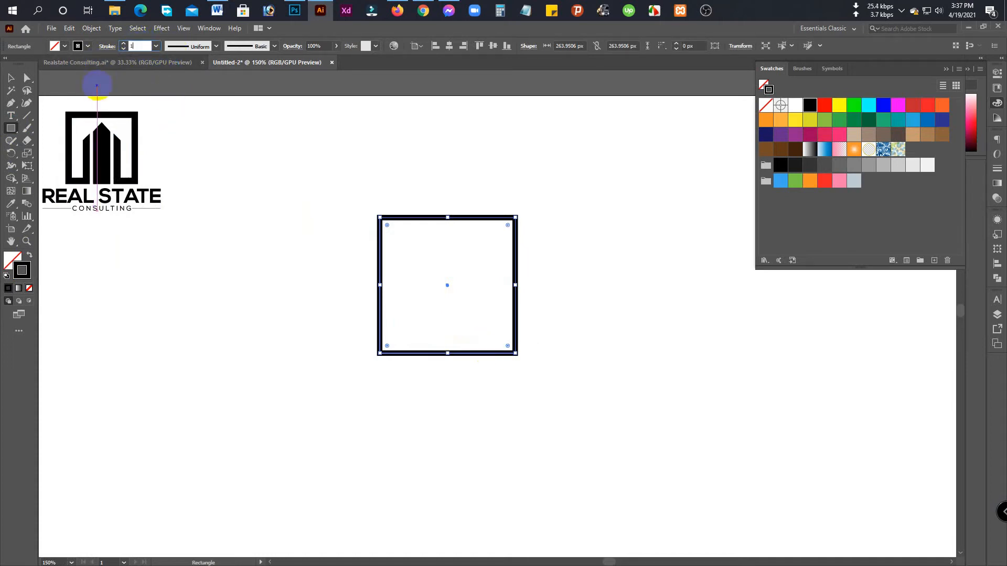
{"action": "key", "text": "Return"}
- Scale the square outline down proportionally to about 201 px per side
{"action": "scroll", "coordinate": [470, 340], "scroll_direction": "up", "scroll_amount": 1}
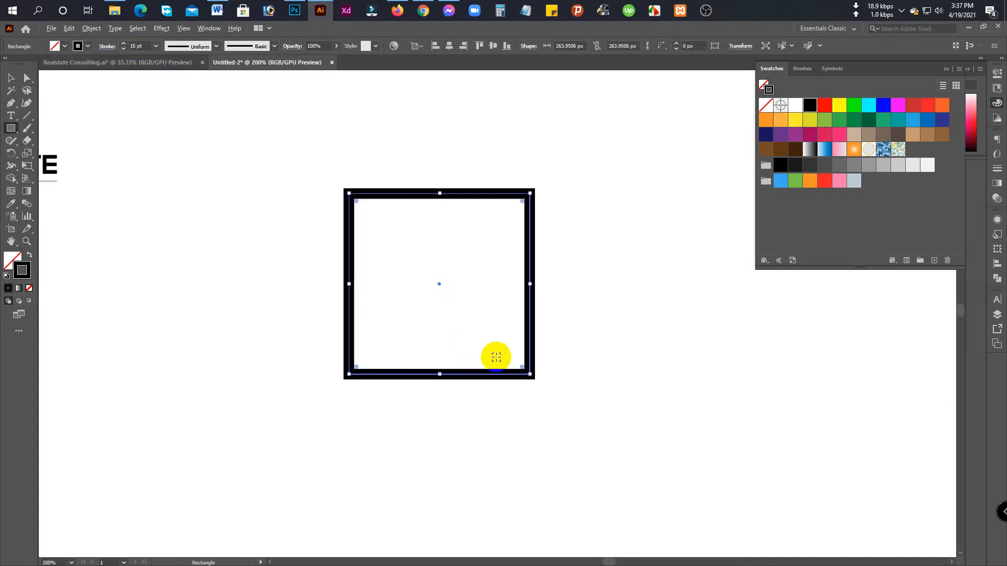
{"action": "left_click_drag", "start_coordinate": [532, 375], "coordinate": [513, 355]}
{"action": "scroll", "coordinate": [443, 341], "scroll_direction": "up", "scroll_amount": 2}
{"action": "left_click_drag", "start_coordinate": [434, 333], "coordinate": [444, 407]}
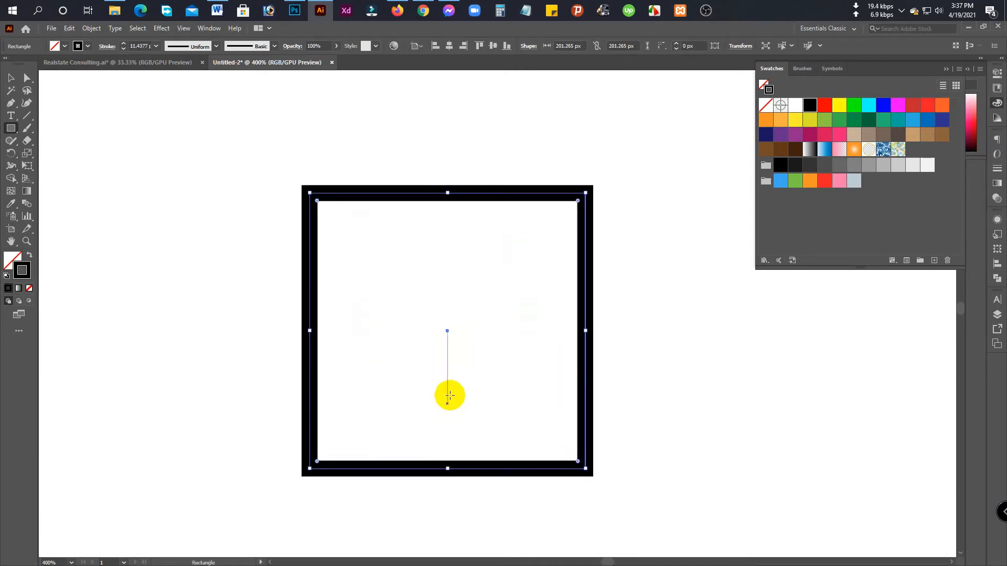
- Expand the square's fill and stroke so the outline becomes a solid black frame shape
{"action": "scroll", "coordinate": [447, 391], "scroll_direction": "down", "scroll_amount": 1}
{"action": "scroll", "coordinate": [447, 377], "scroll_direction": "down", "scroll_amount": 2}
{"action": "scroll", "coordinate": [441, 376], "scroll_direction": "down", "scroll_amount": 1}
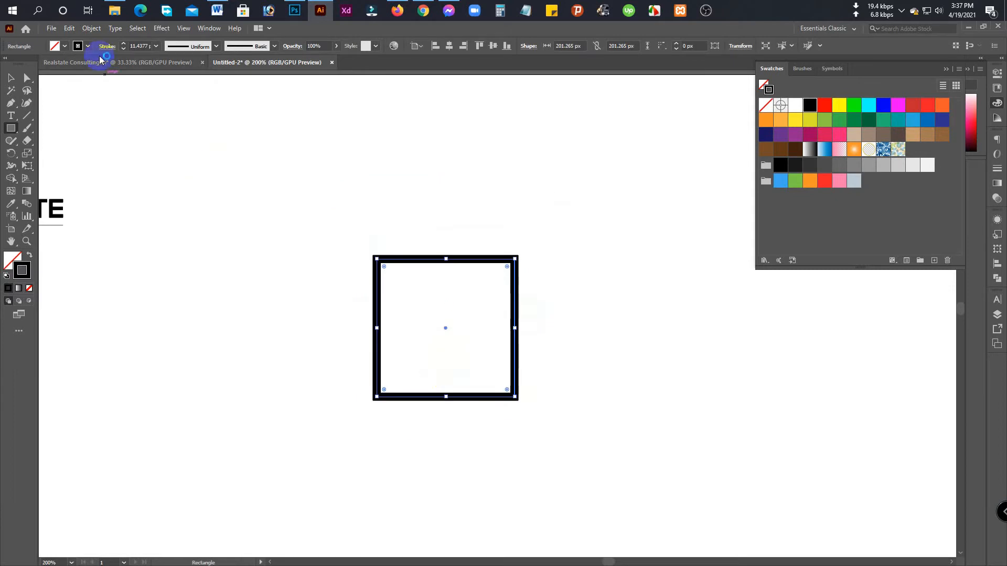
{"action": "left_click", "coordinate": [91, 28]}
{"action": "left_click", "coordinate": [108, 151]}
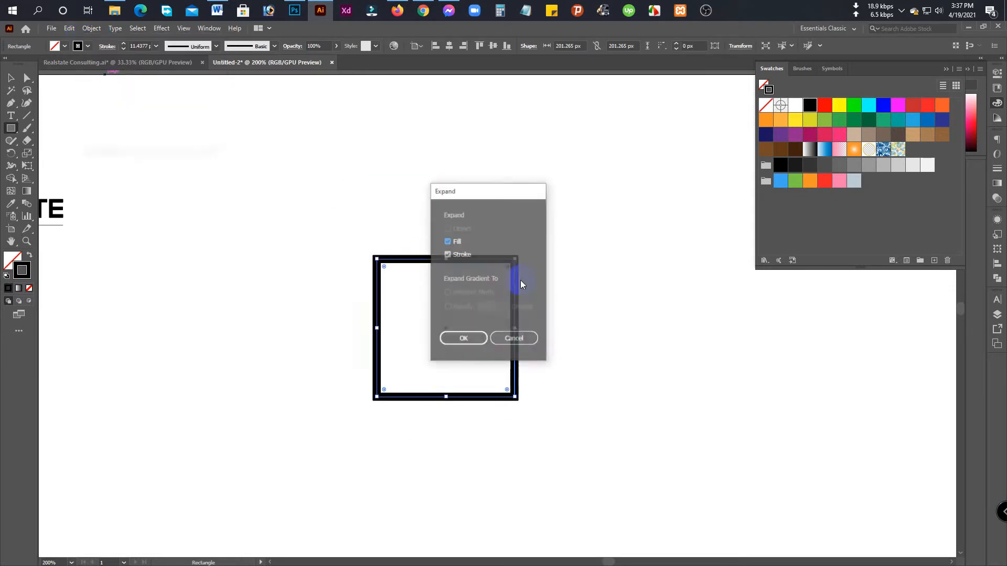
{"action": "left_click", "coordinate": [459, 338]}
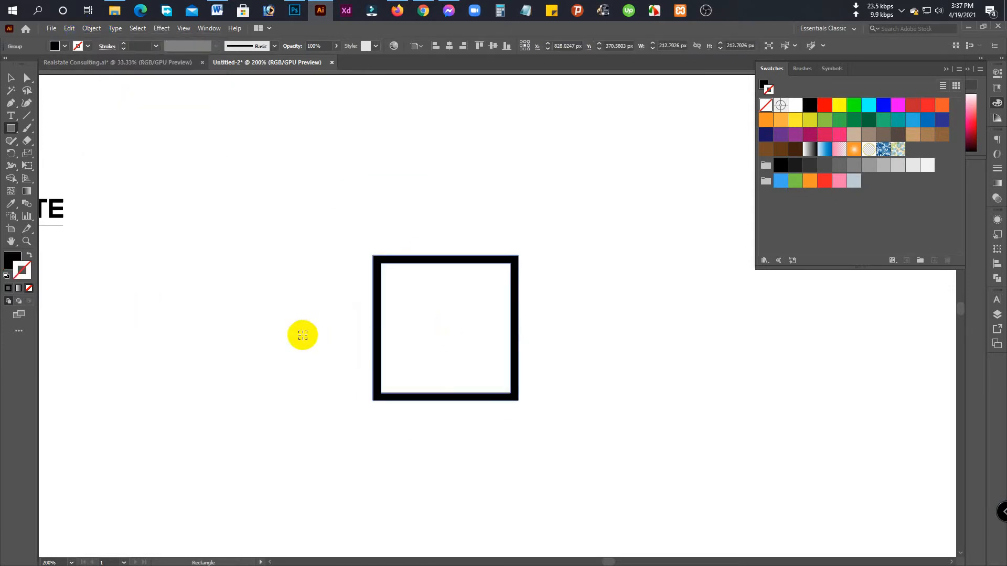
- Draw a black rectangle about 105 px wide and 158 px high inside the frame, standing on its lower inner edge
{"action": "scroll", "coordinate": [314, 341], "scroll_direction": "down", "scroll_amount": 1}
{"action": "scroll", "coordinate": [356, 346], "scroll_direction": "left", "scroll_amount": 2}
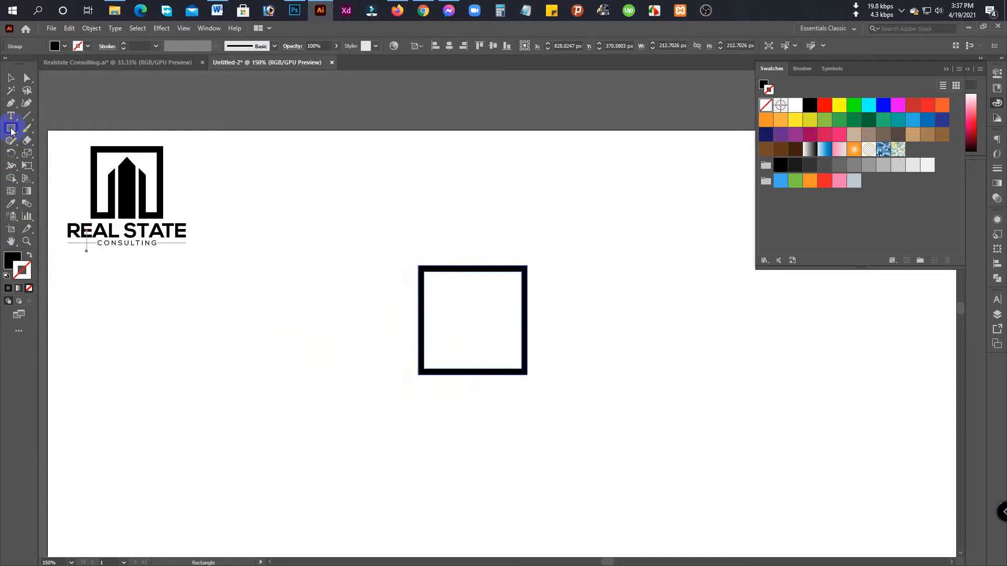
{"action": "left_click_drag", "start_coordinate": [446, 300], "coordinate": [494, 370]}
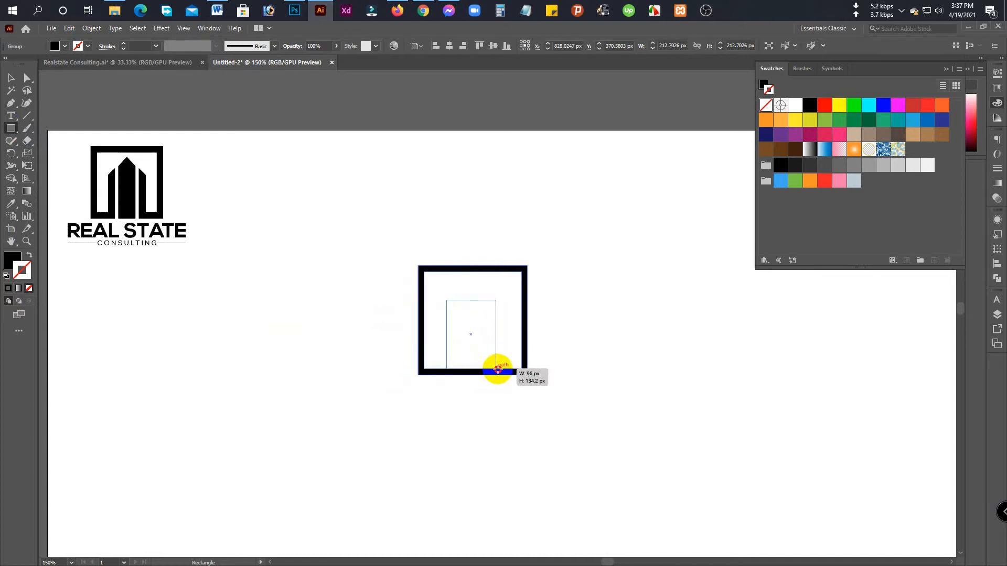
{"action": "left_click_drag", "start_coordinate": [501, 369], "coordinate": [501, 369]}
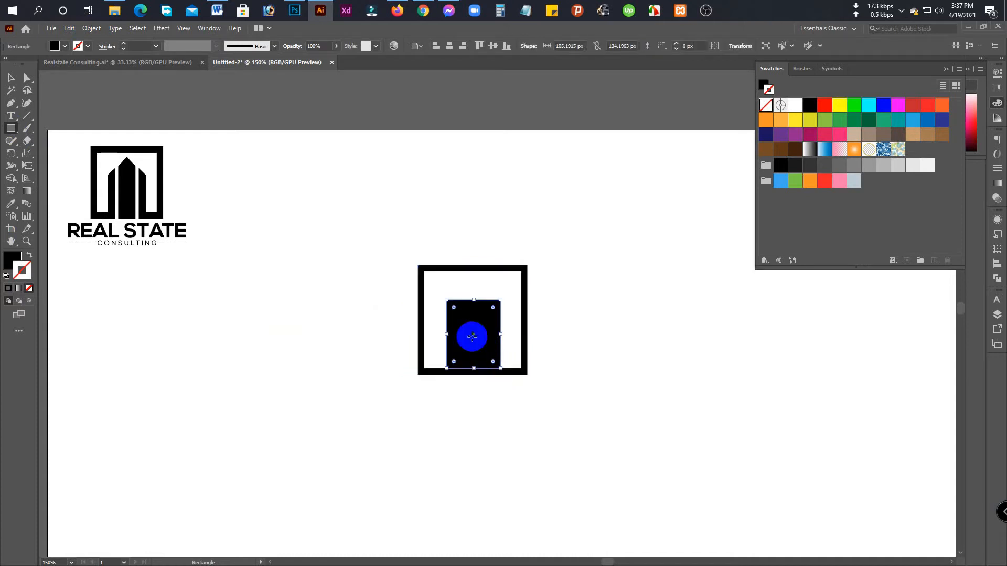
{"action": "left_click_drag", "start_coordinate": [475, 300], "coordinate": [474, 287]}
{"action": "key", "text": "v"}
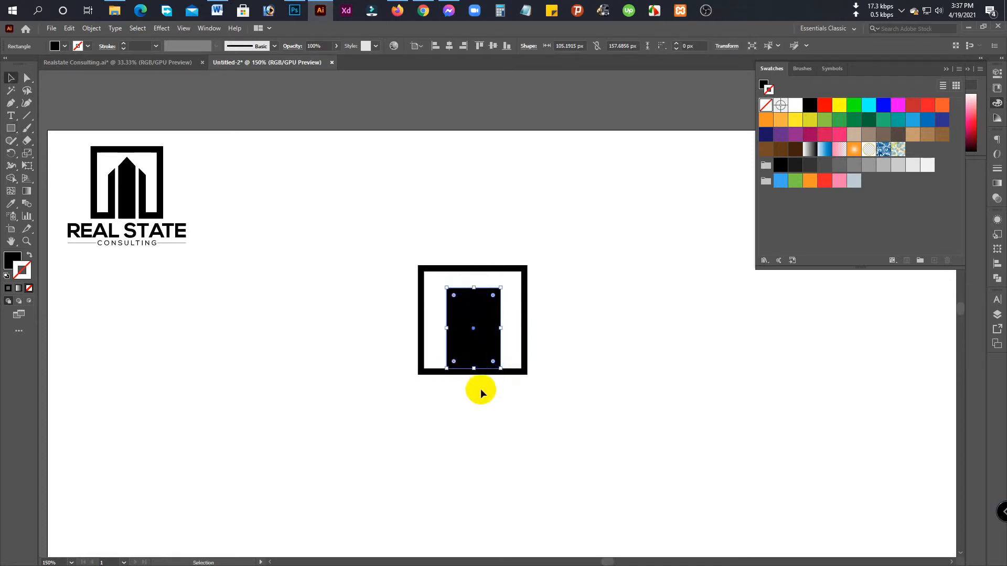
- Align the black rectangle and the square frame along their bottom edges and center them horizontally
{"action": "left_click_drag", "start_coordinate": [479, 388], "coordinate": [486, 352]}
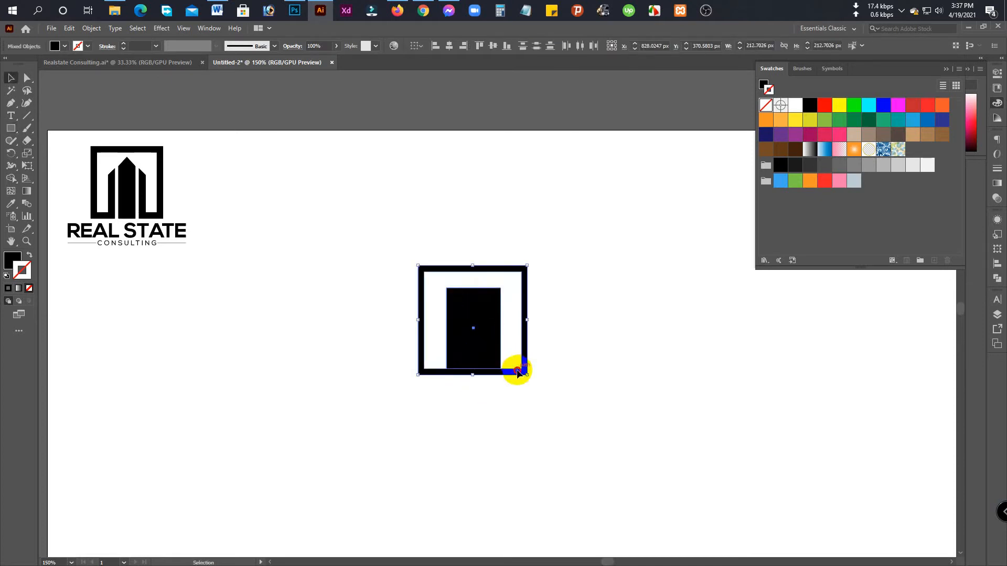
{"action": "left_click", "coordinate": [517, 373]}
{"action": "left_click", "coordinate": [508, 47]}
{"action": "key", "text": "ctrl+equal"}
{"action": "key", "text": "ctrl+equal"}
{"action": "left_click", "coordinate": [503, 350]}
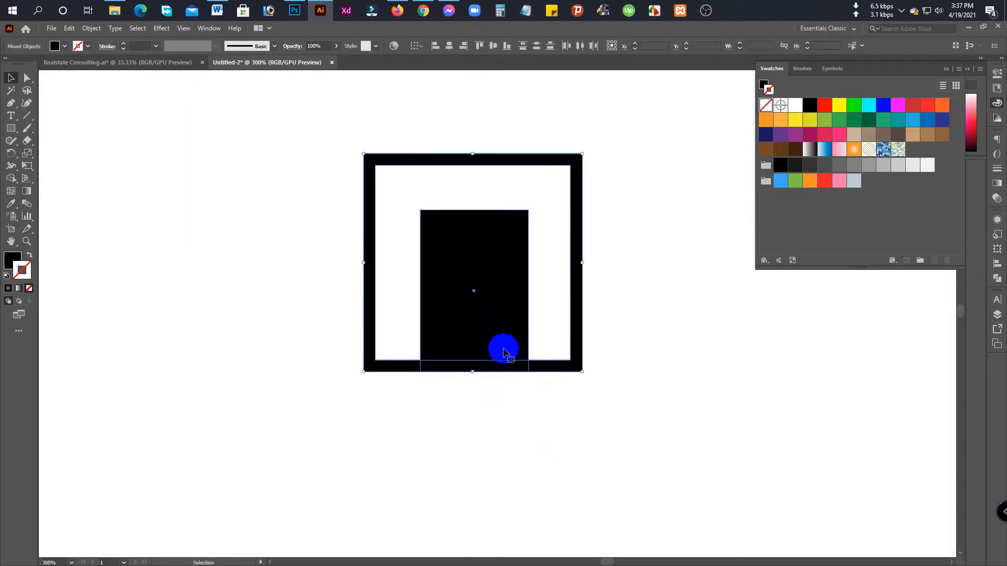
{"action": "left_click", "coordinate": [546, 365]}
{"action": "left_click", "coordinate": [578, 331]}
{"action": "left_click", "coordinate": [449, 46]}
{"action": "left_click", "coordinate": [524, 434]}
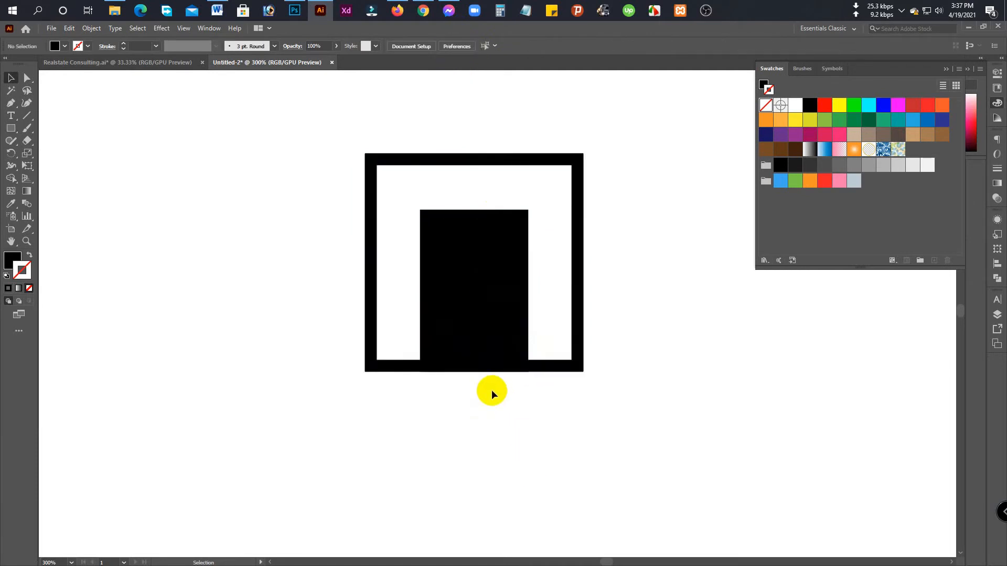
- Add an anchor point at the middle of the black rectangle's top edge with the Pen tool
{"action": "scroll", "coordinate": [492, 391], "scroll_direction": "down", "scroll_amount": 1}
{"action": "left_click", "coordinate": [471, 310]}
{"action": "scroll", "coordinate": [484, 322], "scroll_direction": "up", "scroll_amount": 1}
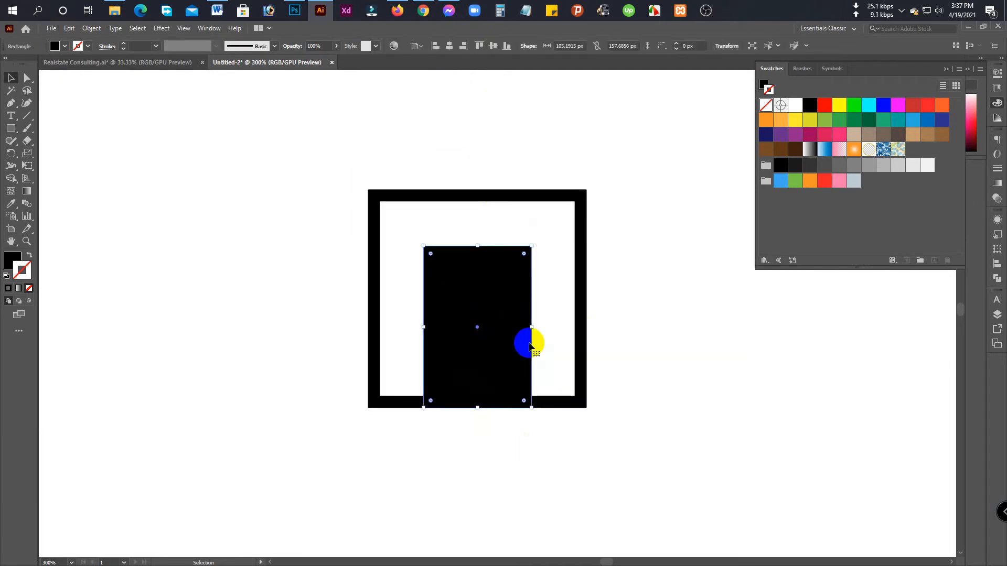
{"action": "key", "text": "p"}
{"action": "mouse_move", "coordinate": [500, 310]}
{"action": "left_mouse_down"}
{"action": "mouse_move", "coordinate": [479, 265]}
{"action": "mouse_move", "coordinate": [508, 314]}
{"action": "left_mouse_up"}
{"action": "key", "text": "ctrl+z"}
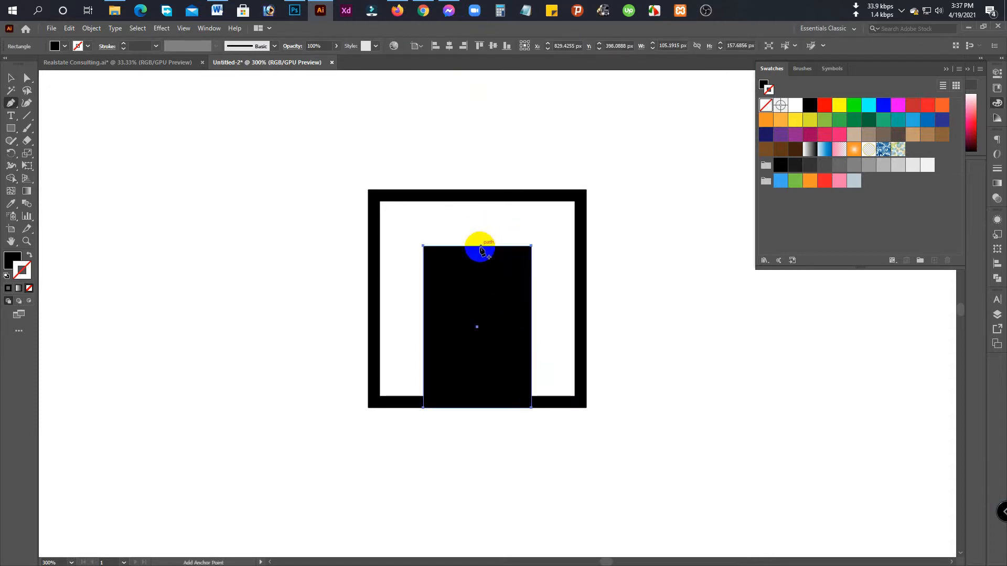
{"action": "left_click", "coordinate": [477, 246]}
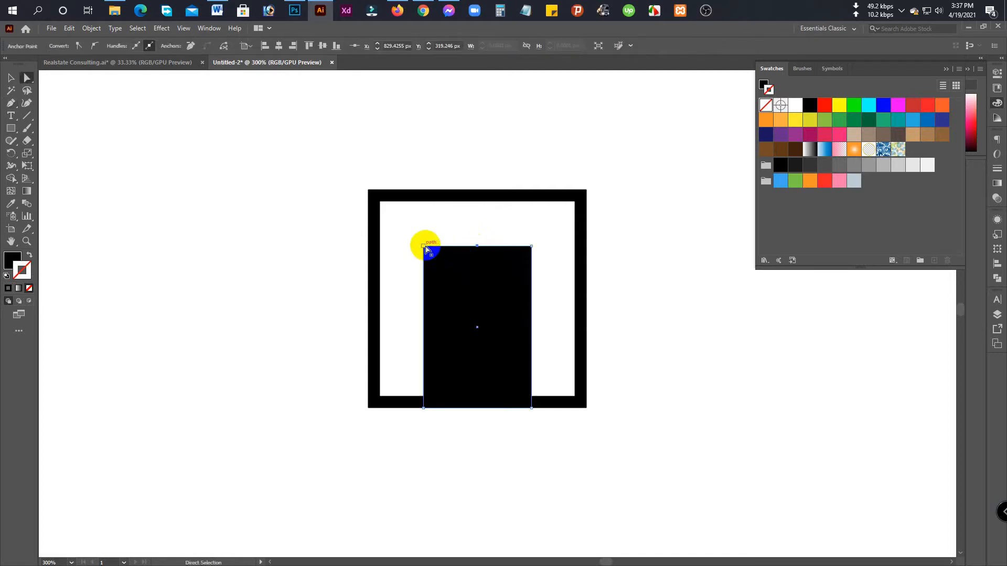
- Move the rectangle's two top corner points down equally, forming a pointed roof around the middle anchor
{"action": "left_click", "coordinate": [439, 255]}
{"action": "left_click", "coordinate": [532, 247], "text": "shift"}
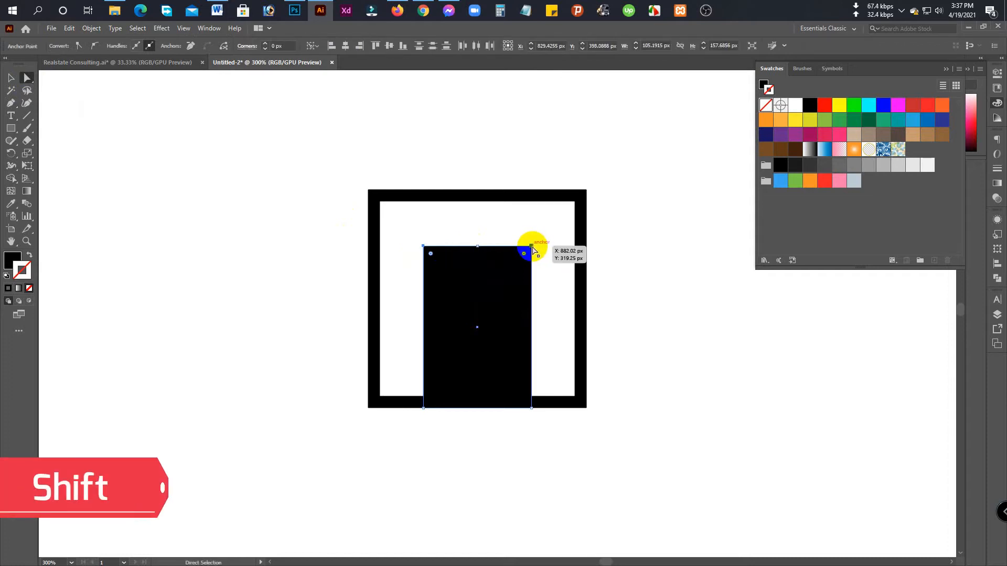
{"action": "key", "text": "shift+Down"}
{"action": "key", "text": "shift+Down"}
{"action": "key", "text": "shift+Down"}
{"action": "key", "text": "shift+Down"}
{"action": "key", "text": "shift+Down"}
{"action": "key", "text": "shift+Down"}
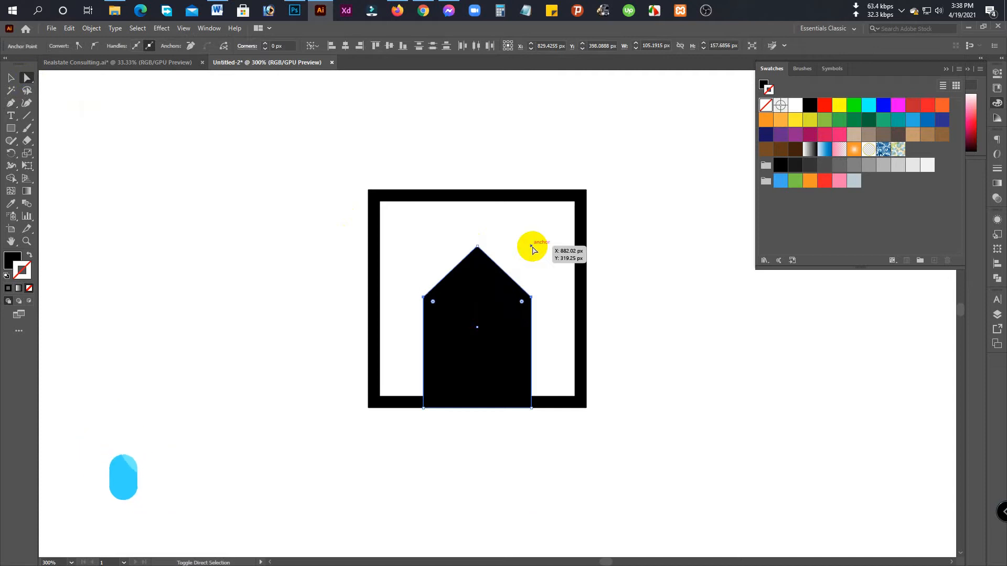
- Stretch the pointed building shape upward slightly, bringing its tip closer to the frame's upper edge
{"action": "scroll", "coordinate": [534, 267], "scroll_direction": "down", "scroll_amount": 2, "text": "alt"}
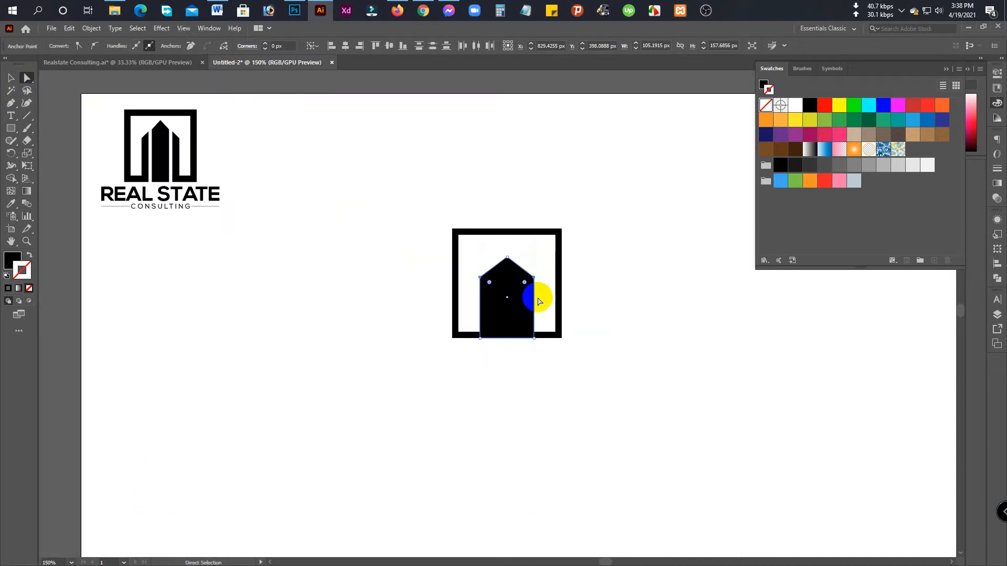
{"action": "key", "text": "v"}
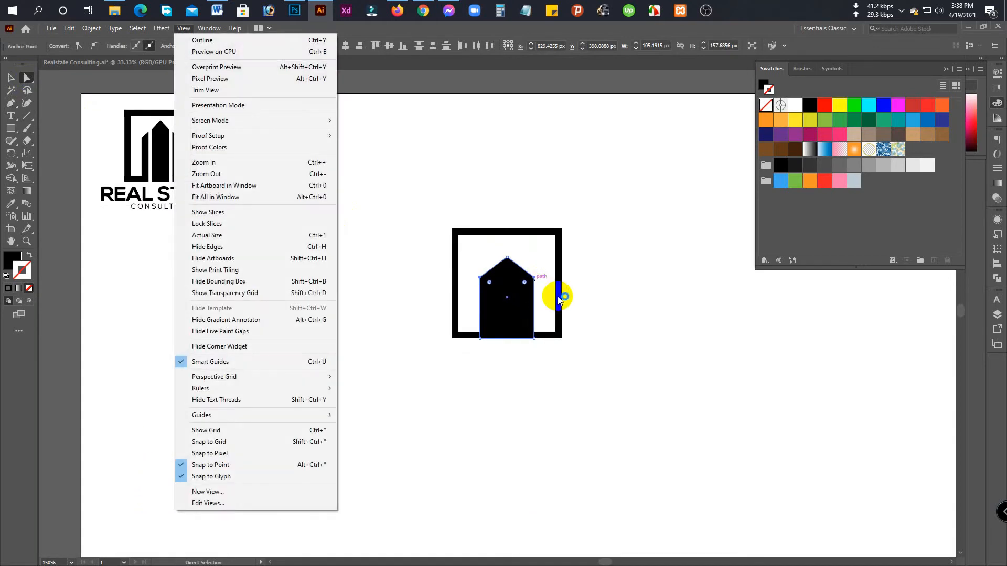
{"action": "left_click", "coordinate": [611, 310]}
{"action": "key", "text": "v"}
{"action": "left_click", "coordinate": [510, 299]}
{"action": "left_click_drag", "start_coordinate": [508, 258], "coordinate": [510, 247]}
{"action": "left_click", "coordinate": [613, 286]}
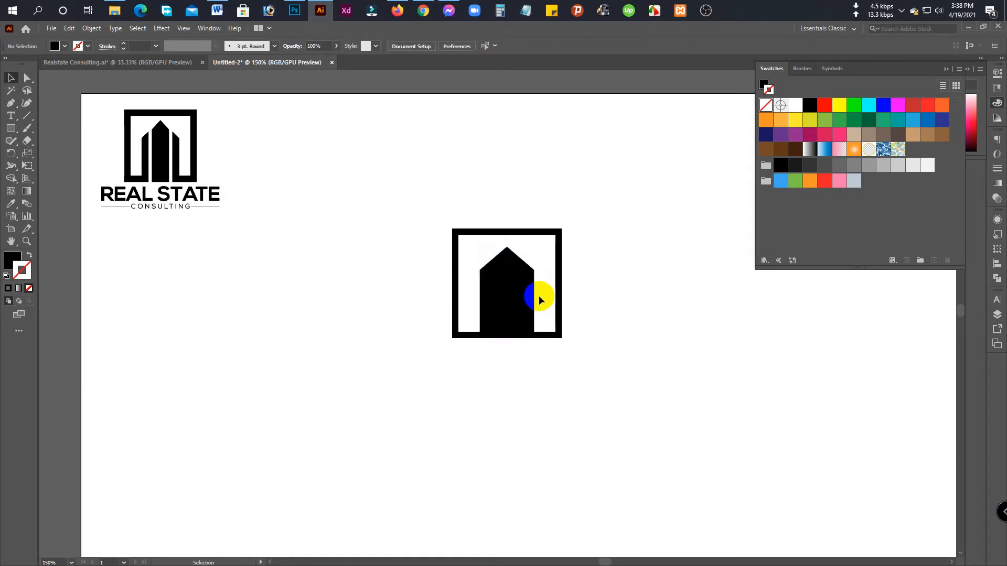
- Draw a vertical line about 176 px long across the left part of the building and nudge it 3 px right
{"action": "scroll", "coordinate": [540, 298], "scroll_direction": "up", "scroll_amount": 1, "text": "alt"}
{"action": "left_click_drag", "start_coordinate": [499, 319], "coordinate": [559, 337]}
{"action": "key", "text": "backslash"}
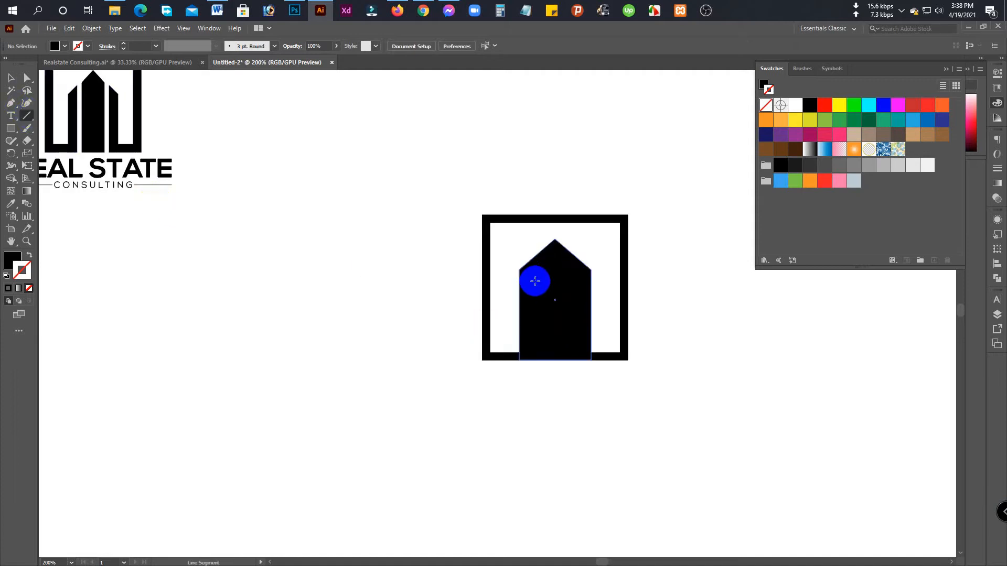
{"action": "scroll", "coordinate": [535, 281], "scroll_direction": "up", "scroll_amount": 3, "text": "alt"}
{"action": "left_click_drag", "start_coordinate": [496, 163], "coordinate": [525, 526]}
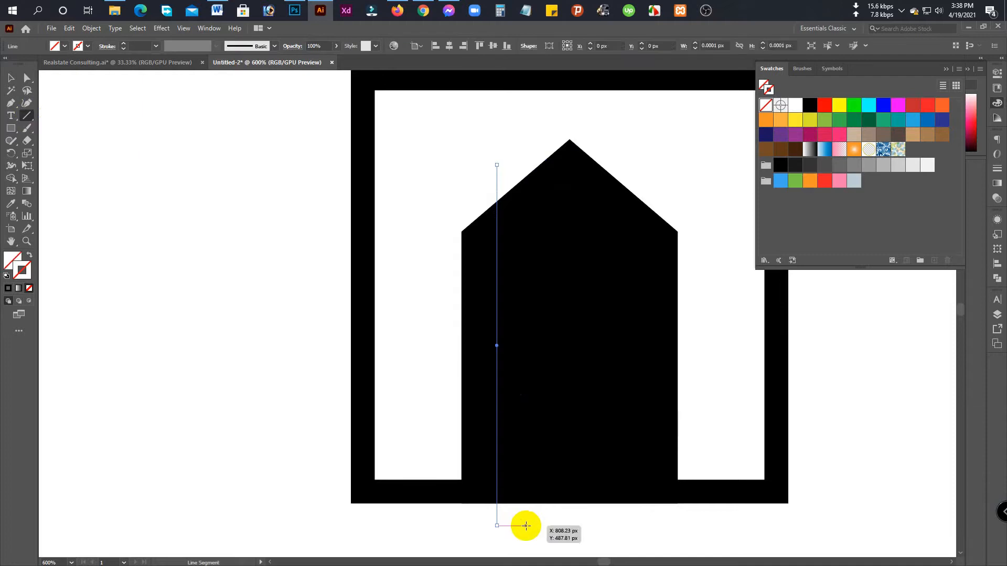
{"action": "key", "text": "Right"}
{"action": "key", "text": "Right"}
{"action": "key", "text": "Right"}
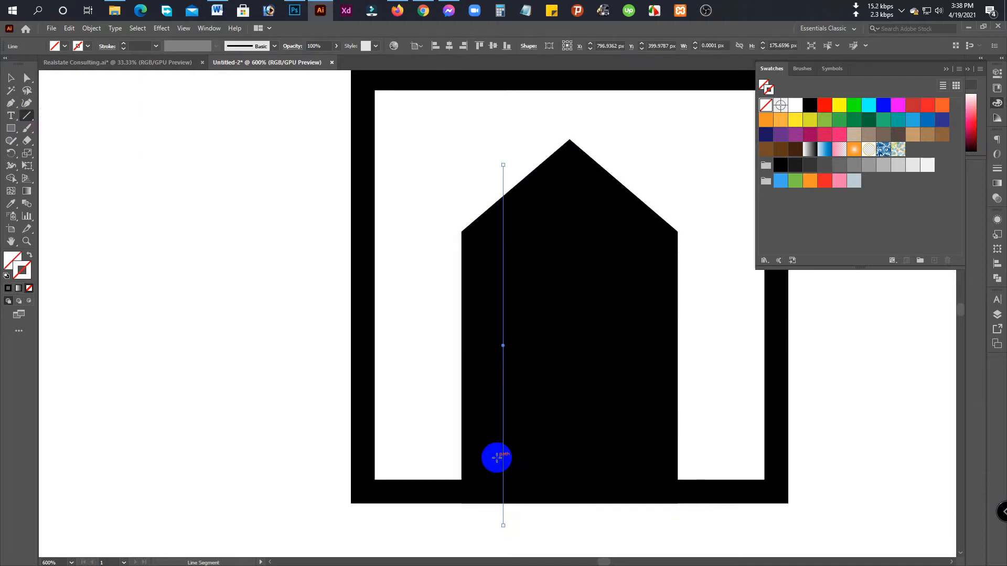
- Give the vertical line a white stroke with a weight of 3 pt
{"action": "scroll", "coordinate": [501, 458], "scroll_direction": "down", "scroll_amount": 2, "text": "alt"}
{"action": "left_click", "coordinate": [140, 45]}
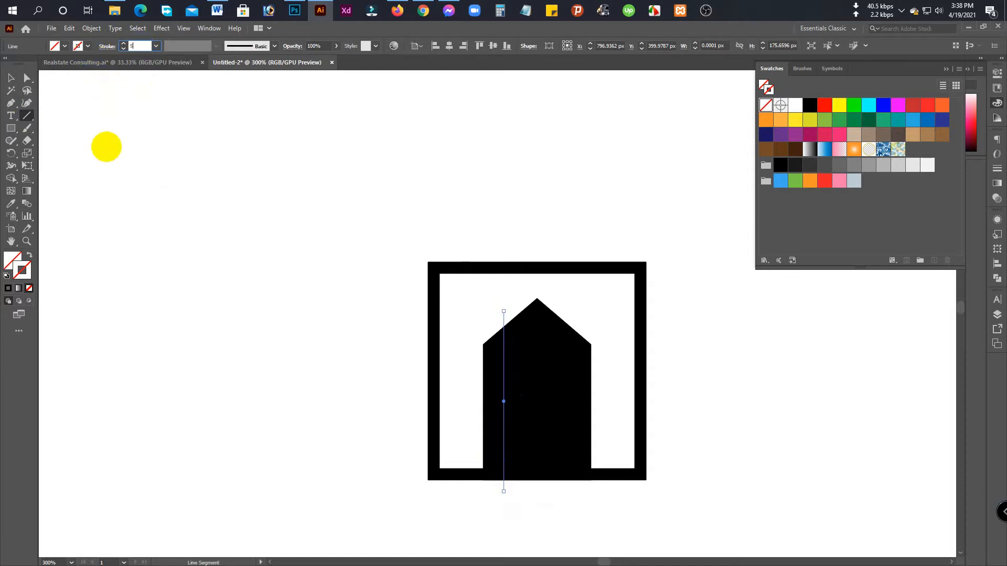
{"action": "type", "text": "5"}
{"action": "key", "text": "Return"}
{"action": "left_click", "coordinate": [795, 105]}
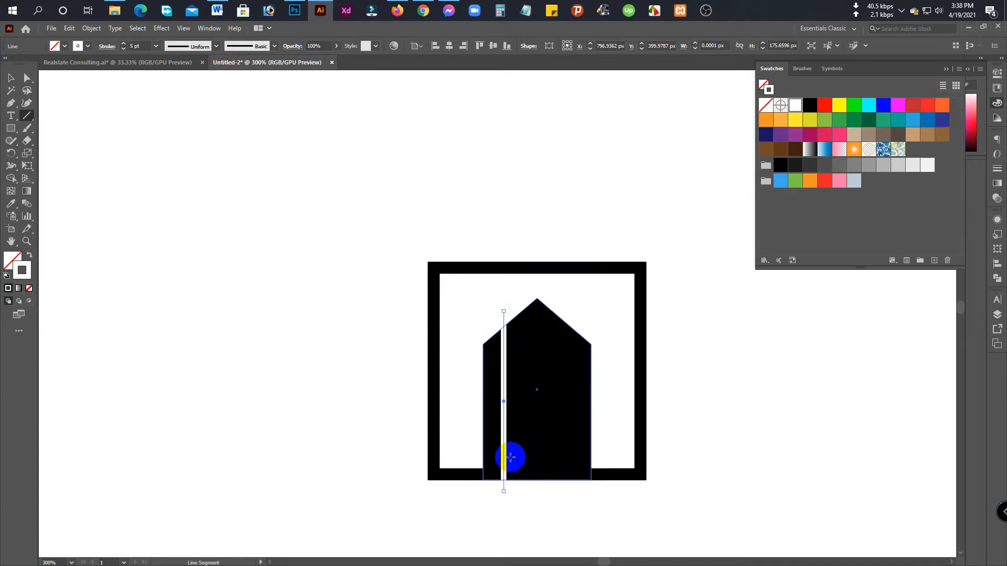
{"action": "left_click", "coordinate": [134, 46]}
{"action": "type", "text": "3"}
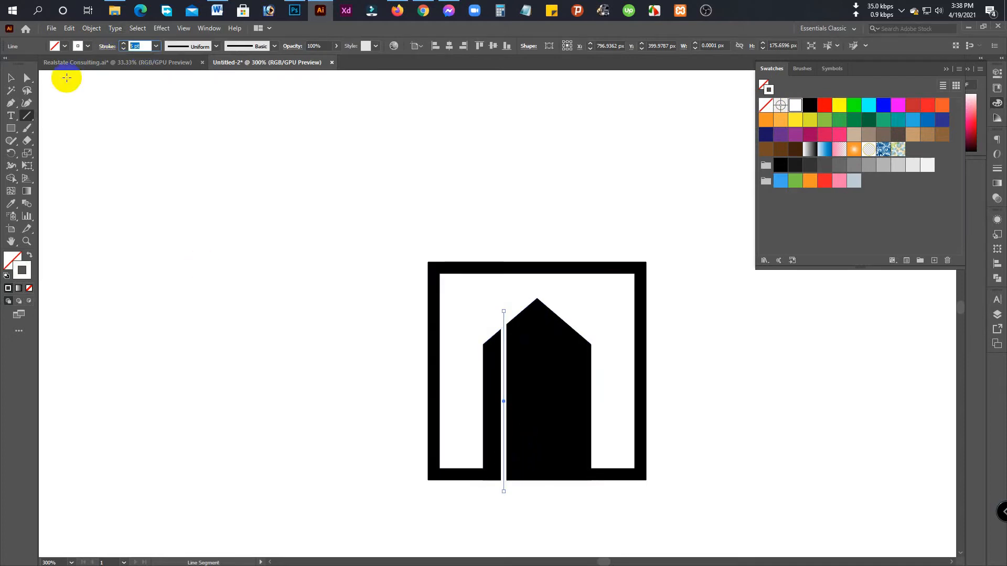
{"action": "key", "text": "Return"}
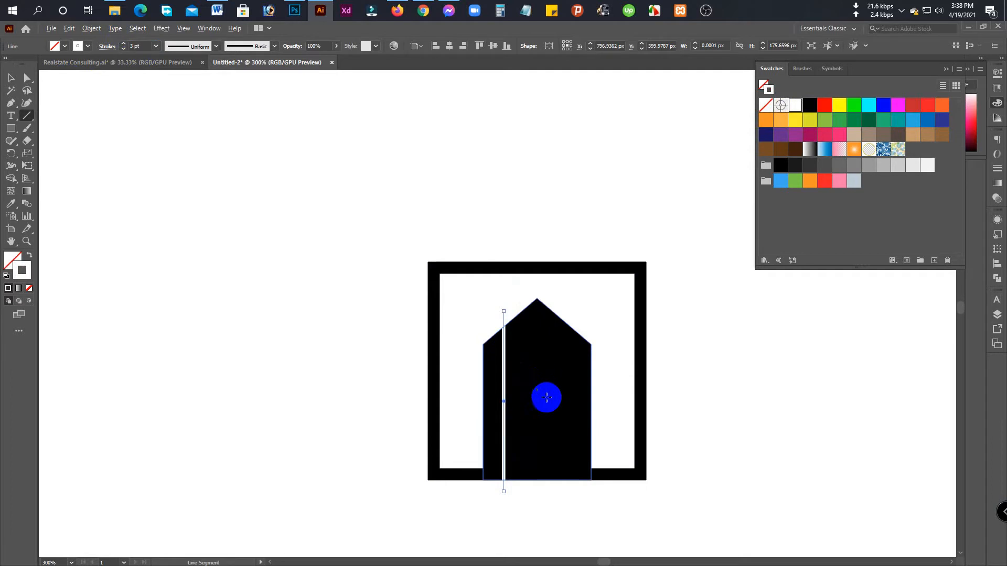
- Nudge the white line another 3 px right and place a copy of it across the building's right part
{"action": "left_click", "coordinate": [544, 399], "text": "ctrl"}
{"action": "key", "text": "Right"}
{"action": "key", "text": "Right"}
{"action": "key", "text": "Right"}
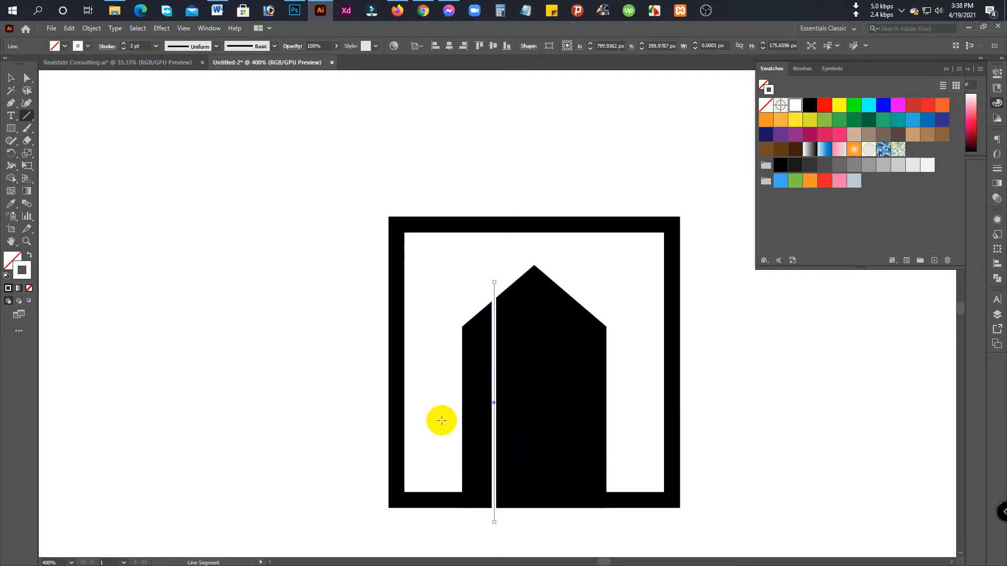
{"action": "left_click", "coordinate": [11, 78]}
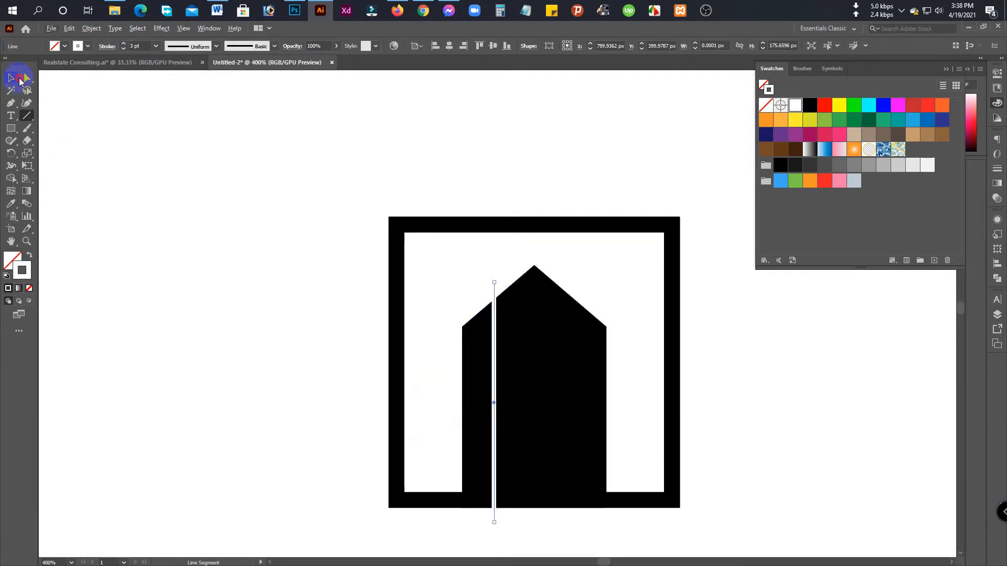
{"action": "left_click_drag", "start_coordinate": [495, 446], "coordinate": [574, 450]}
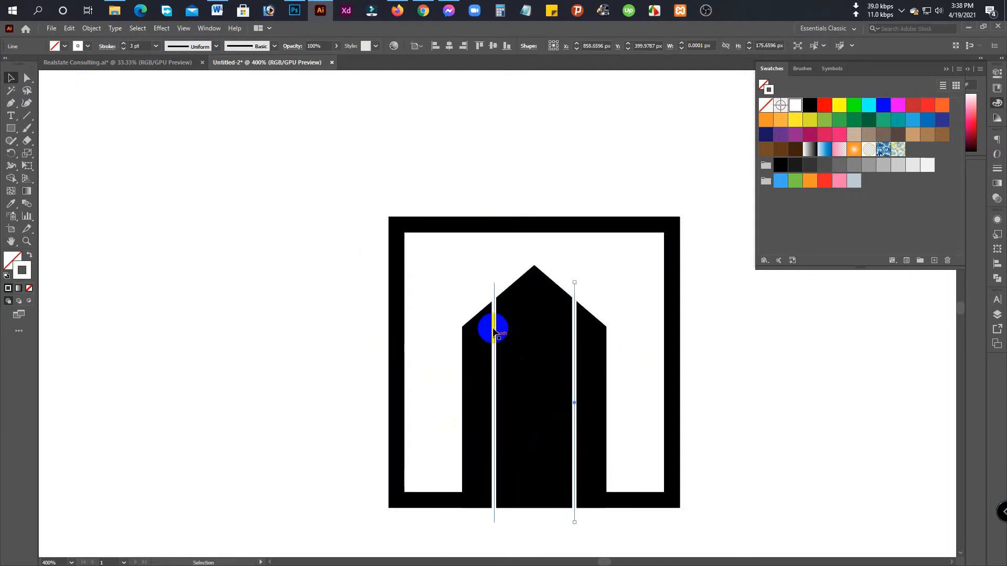
- Select both white vertical lines and group them
{"action": "left_click", "coordinate": [493, 286]}
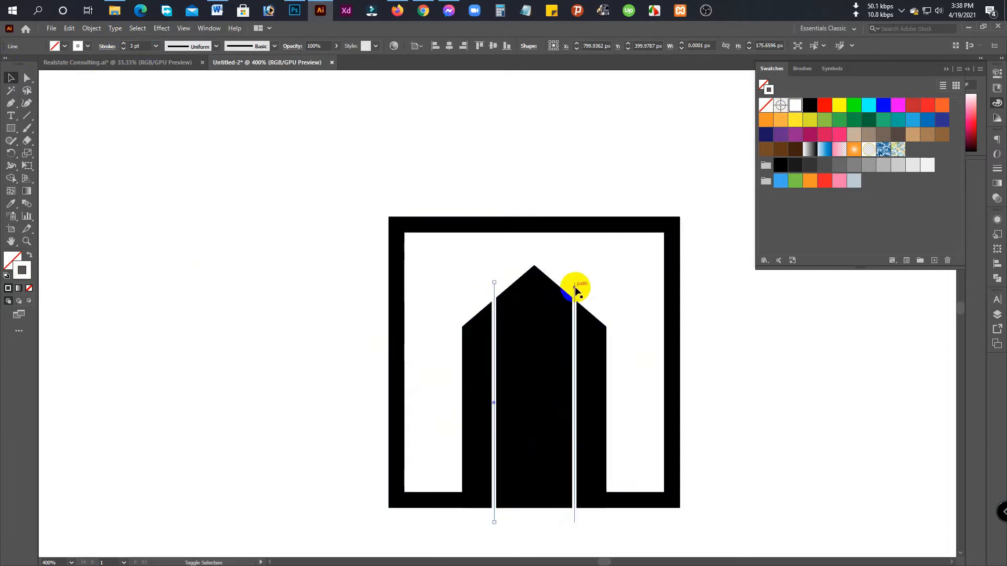
{"action": "left_click", "coordinate": [574, 290], "text": "shift"}
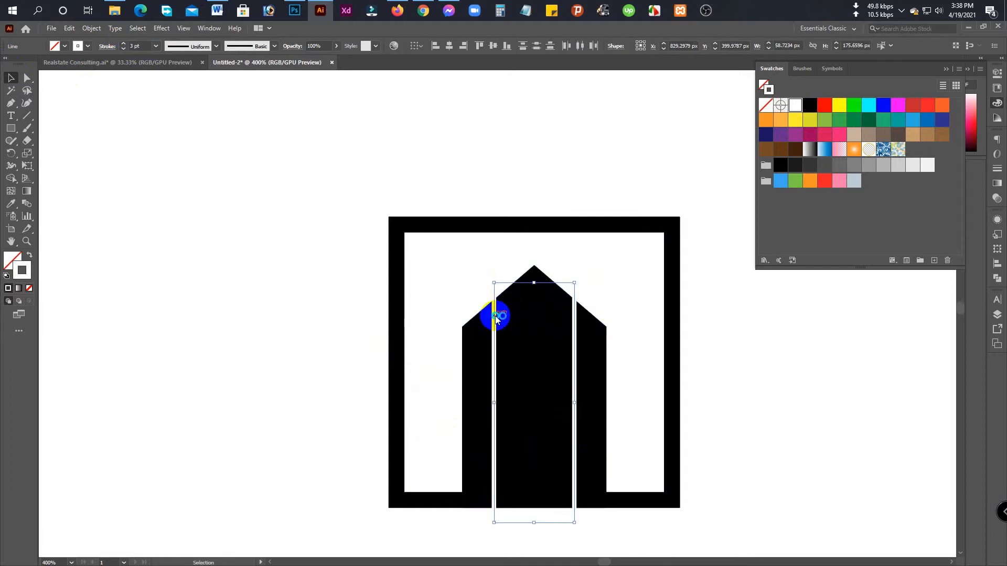
{"action": "right_click", "coordinate": [496, 317]}
{"action": "left_click", "coordinate": [524, 382]}
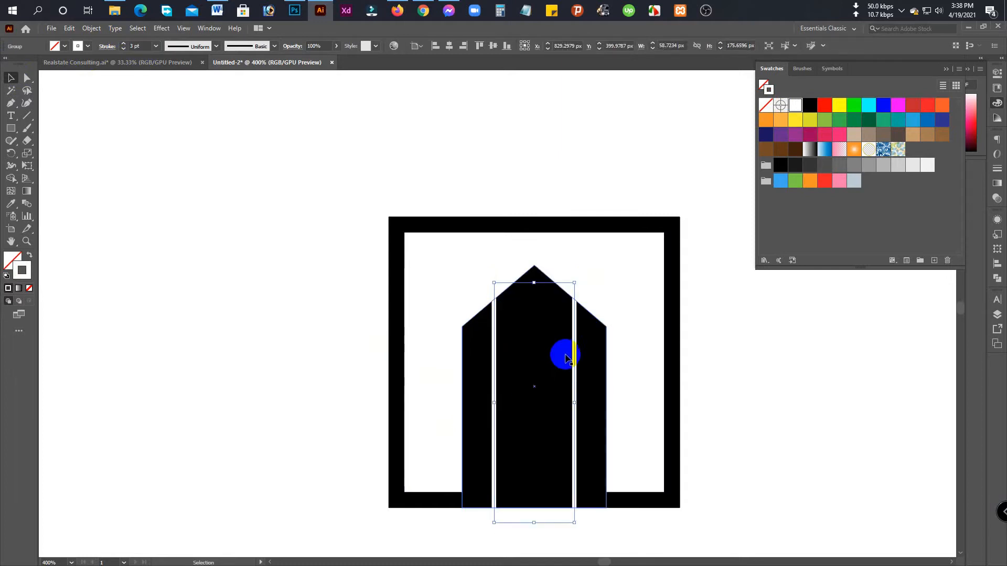
- Align the grouped white lines horizontally to the centre of the black building
{"action": "left_click", "coordinate": [596, 355], "text": "shift"}
{"action": "left_click", "coordinate": [544, 364]}
{"action": "left_click", "coordinate": [445, 47]}
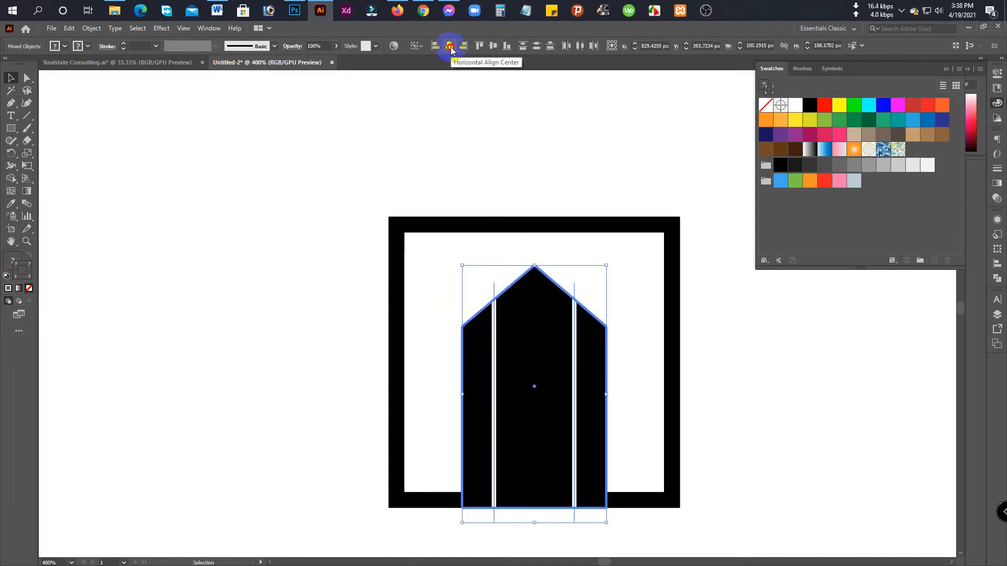
{"action": "left_click", "coordinate": [636, 364]}
- Try to split the frame, building and white lines with the Pathfinder Divide operation
{"action": "left_click_drag", "start_coordinate": [435, 370], "coordinate": [637, 520]}
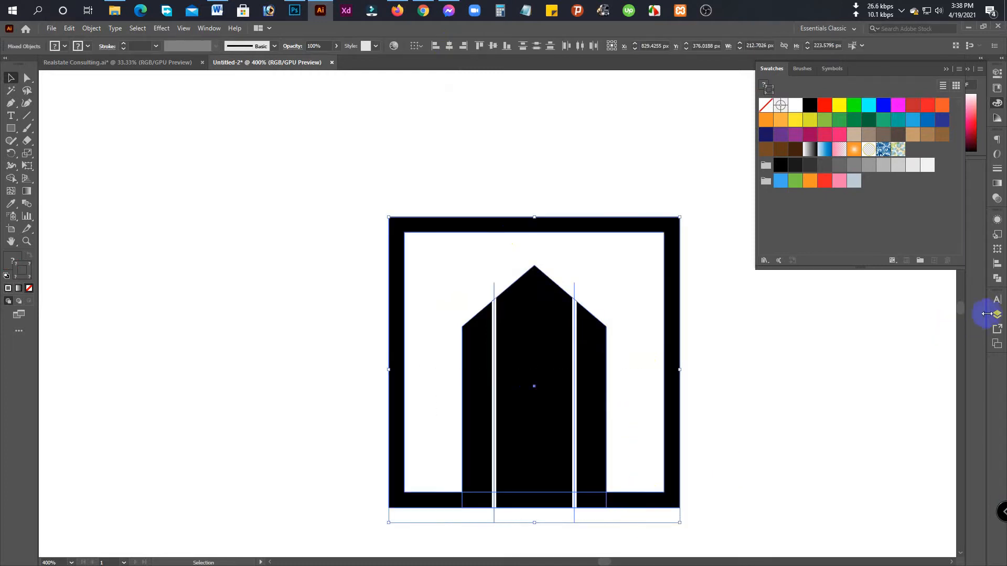
{"action": "left_click", "coordinate": [997, 277]}
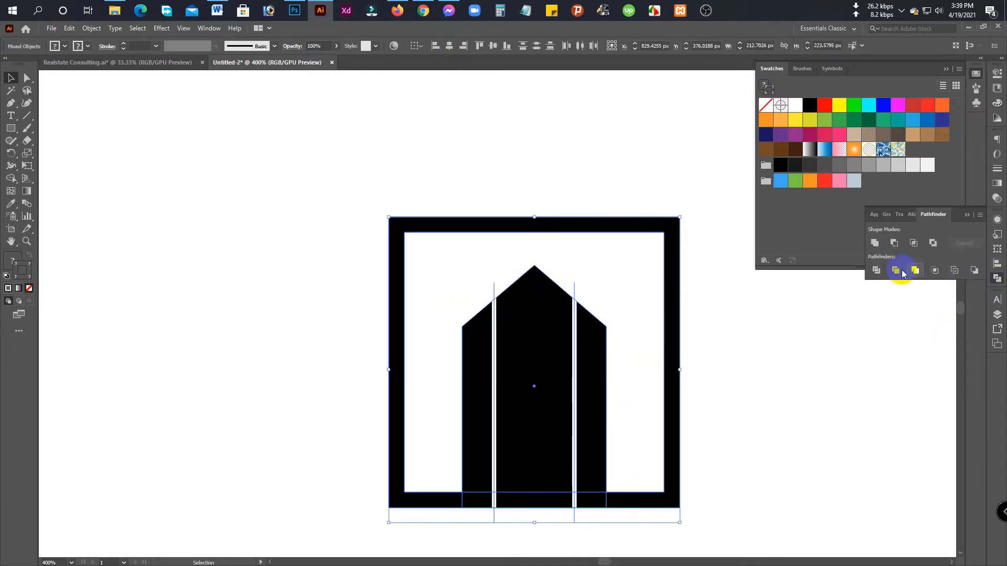
{"action": "left_click", "coordinate": [876, 271]}
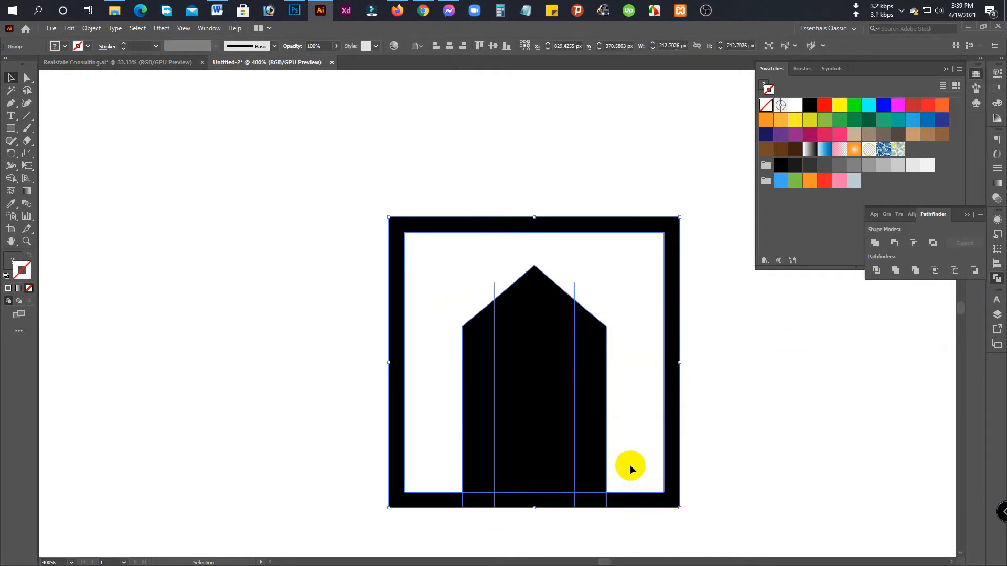
{"action": "key", "text": "ctrl+z"}
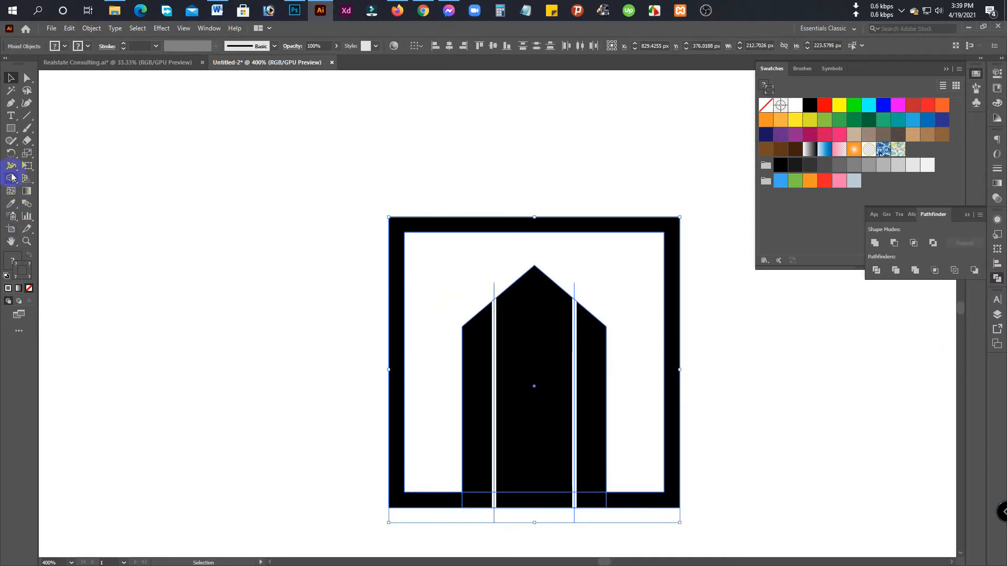
- Try to remove the left white line's section at the building's base with the Shape Builder
{"action": "left_click", "coordinate": [12, 179]}
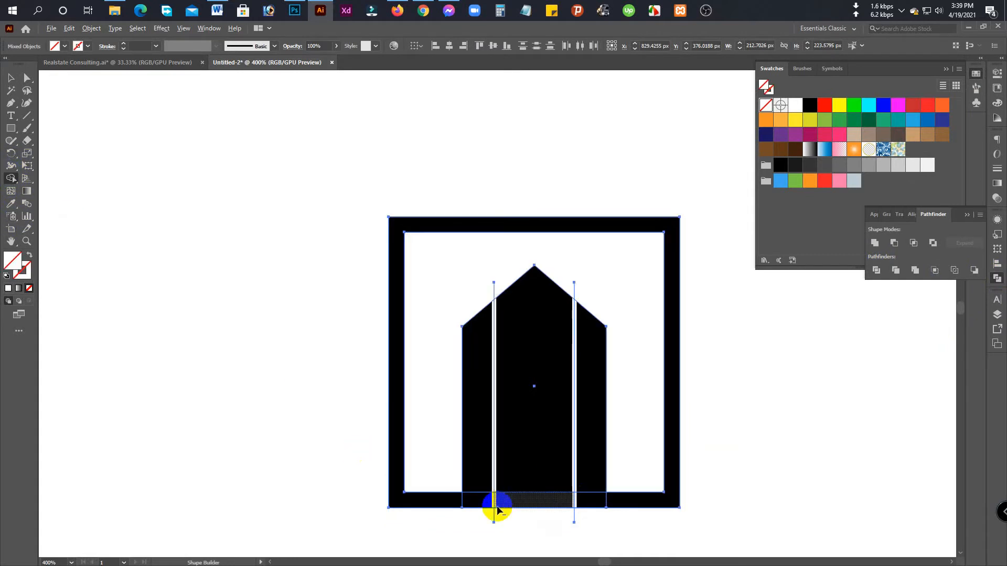
{"action": "left_click", "coordinate": [493, 505], "text": "alt"}
{"action": "key", "text": "ctrl+z"}
- Select only the grouped white lines and expand their strokes into filled shapes
{"action": "left_click", "coordinate": [502, 537], "text": "ctrl"}
{"action": "left_click", "coordinate": [493, 490], "text": "ctrl"}
{"action": "left_click", "coordinate": [91, 28]}
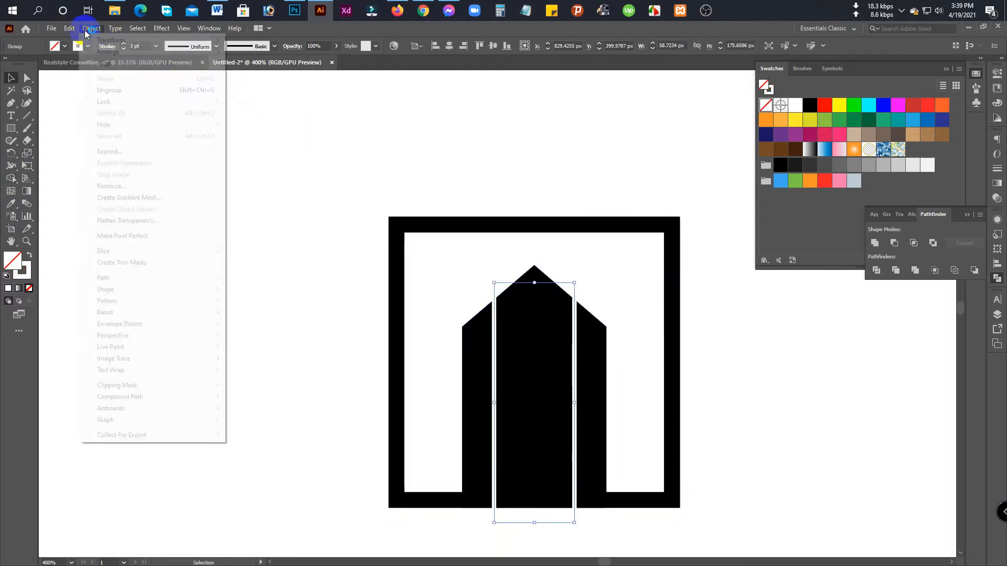
{"action": "left_click", "coordinate": [109, 151]}
{"action": "left_click", "coordinate": [461, 337]}
- Divide the frame, building and expanded white strips with Pathfinder and ungroup the resulting pieces
{"action": "left_click_drag", "start_coordinate": [432, 428], "coordinate": [632, 524]}
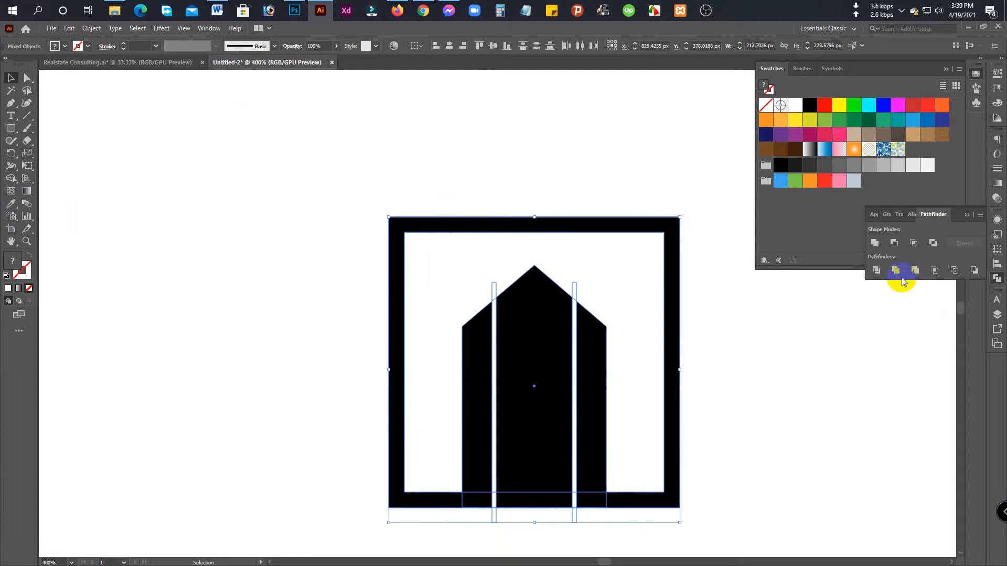
{"action": "left_click", "coordinate": [877, 270]}
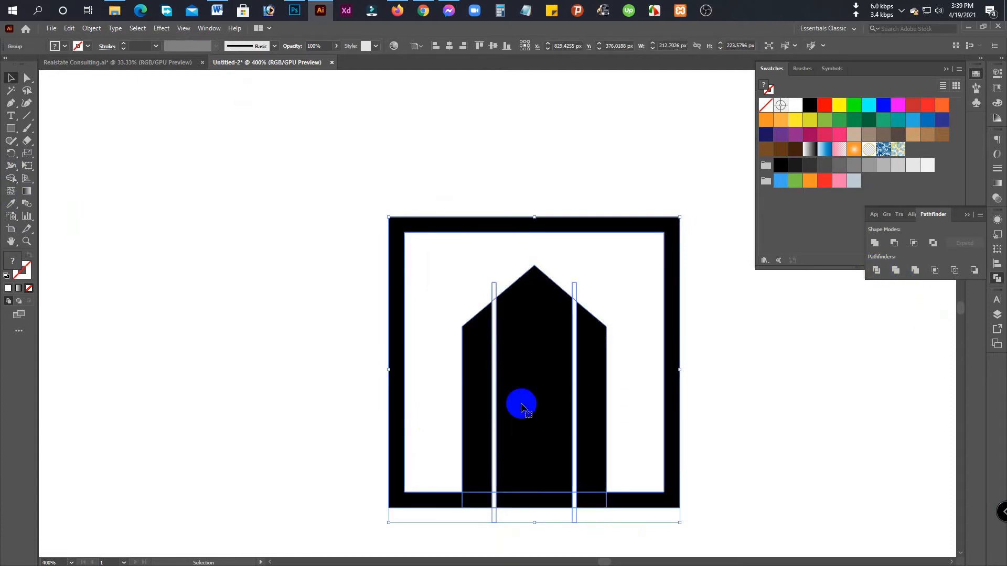
{"action": "right_click", "coordinate": [522, 414]}
{"action": "left_click", "coordinate": [550, 316]}
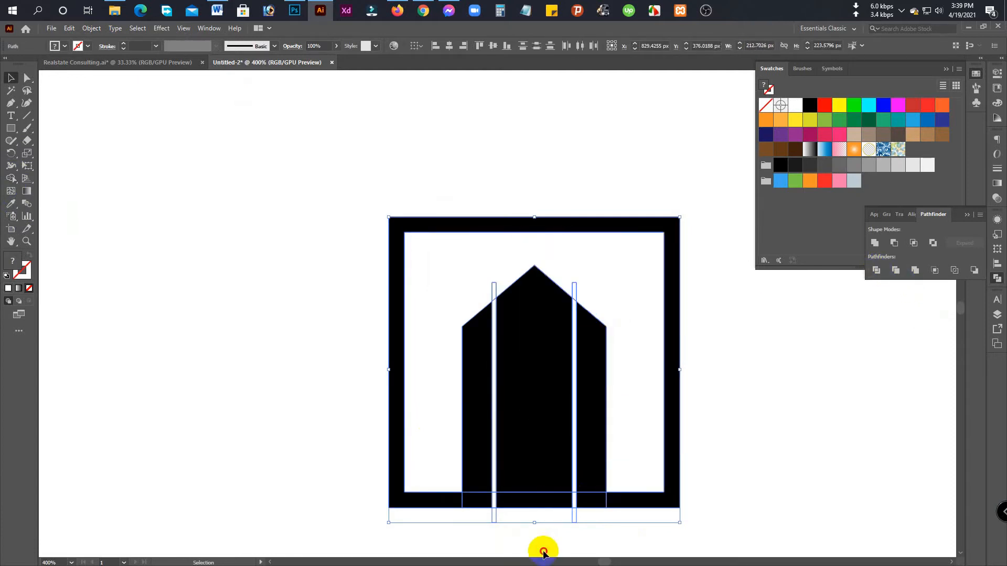
- Delete the separate pieces of the left white strip from the building
{"action": "left_click", "coordinate": [495, 519]}
{"action": "left_click", "coordinate": [493, 494]}
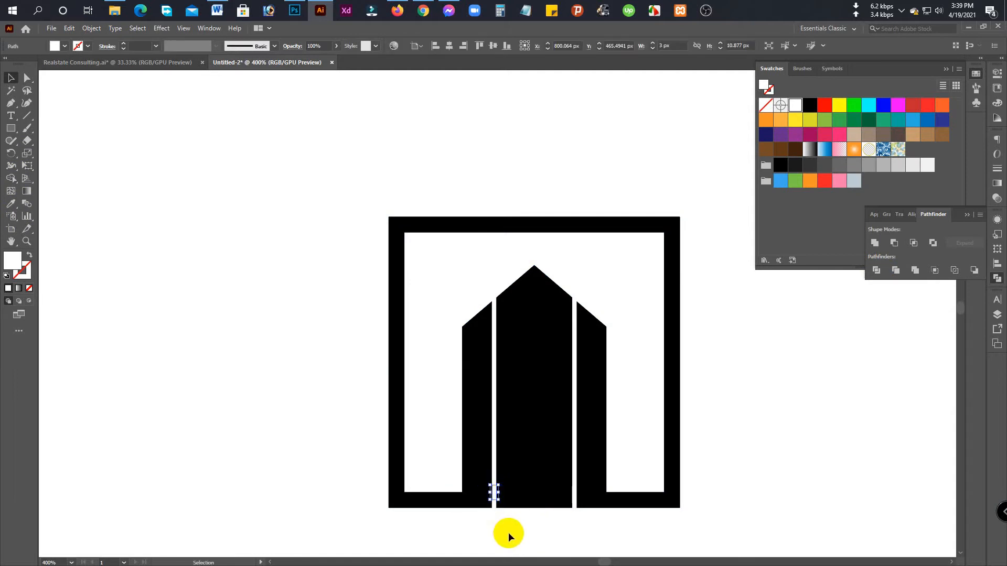
{"action": "key", "text": "Delete"}
{"action": "left_click", "coordinate": [494, 505]}
{"action": "key", "text": "Delete"}
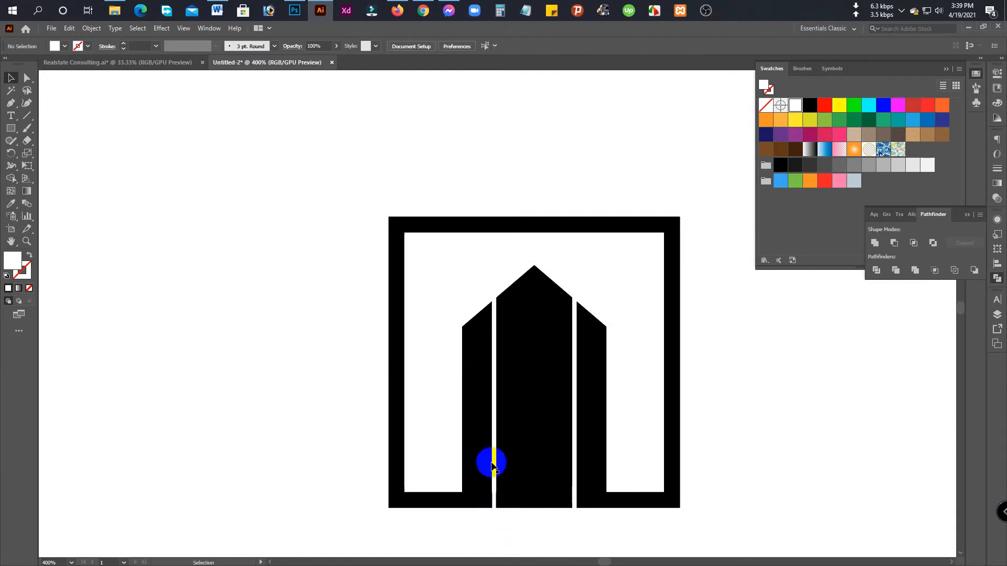
{"action": "left_click", "coordinate": [494, 456]}
{"action": "key", "text": "Delete"}
- Delete the separate pieces of the right white strip from the building
{"action": "left_click", "coordinate": [575, 461]}
{"action": "key", "text": "Delete"}
{"action": "left_click", "coordinate": [575, 512]}
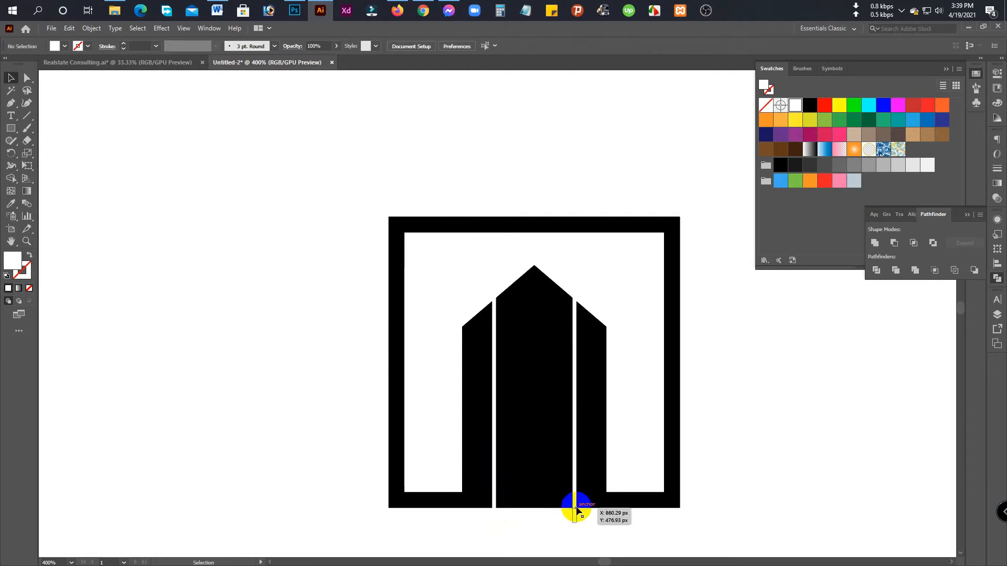
{"action": "key", "text": "Delete"}
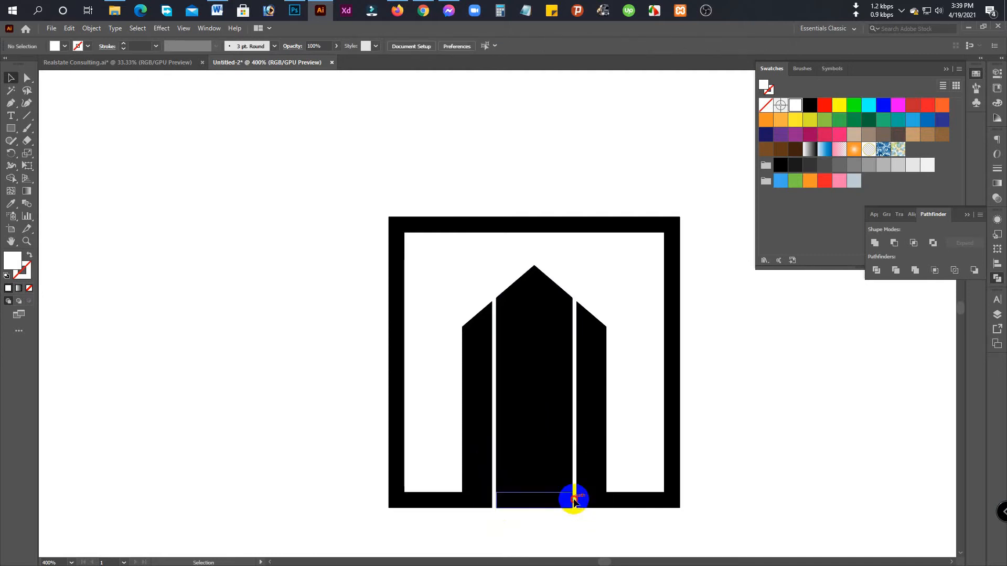
{"action": "left_click", "coordinate": [574, 501]}
{"action": "key", "text": "Delete"}
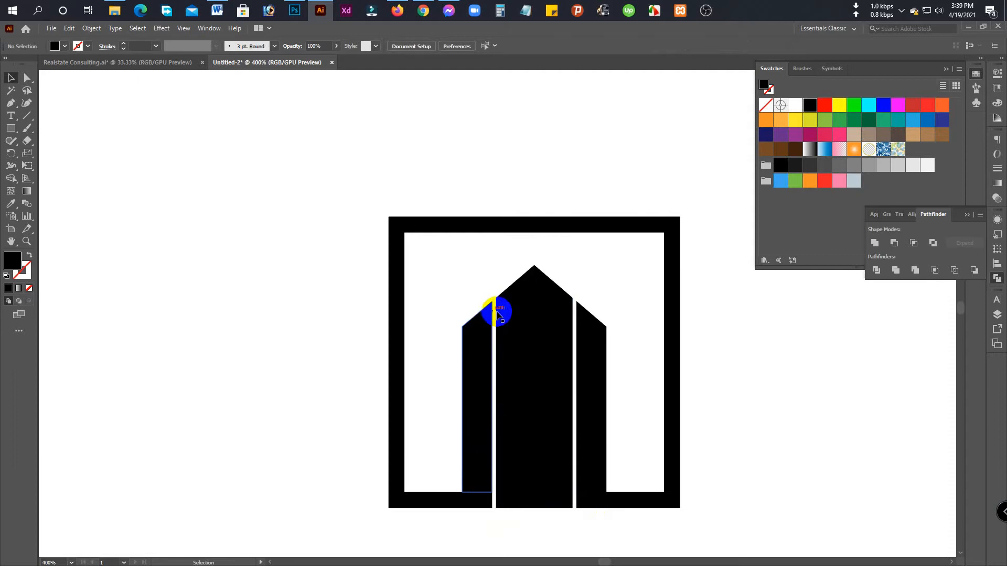
- Undo the strip division, expansion, alignment, grouping and copying back to the single white line on the building's left part
{"action": "scroll", "coordinate": [590, 513], "scroll_direction": "down", "scroll_amount": 3}
{"action": "scroll", "coordinate": [589, 512], "scroll_direction": "up", "scroll_amount": 4}
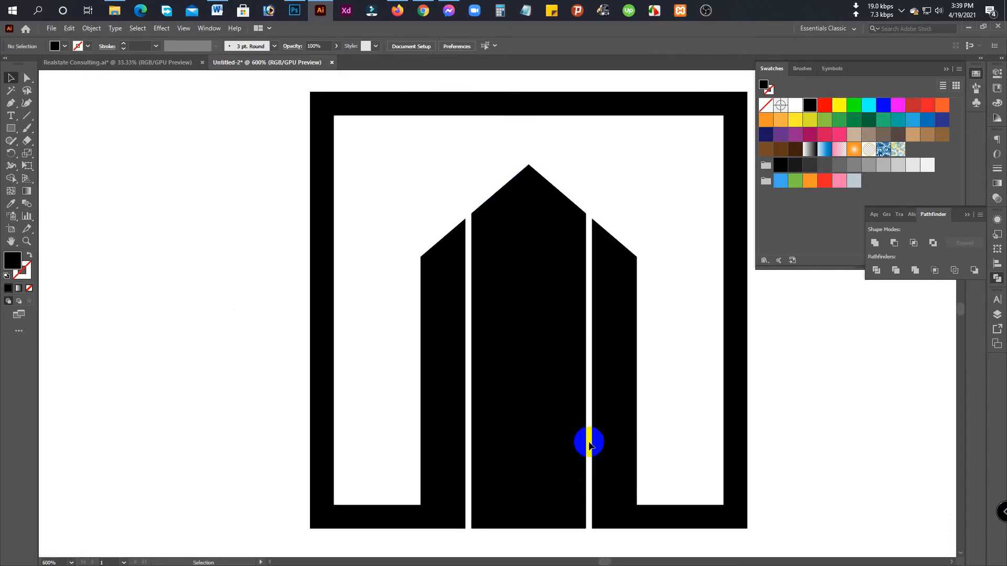
{"action": "key", "text": "a"}
{"action": "left_click", "coordinate": [590, 443]}
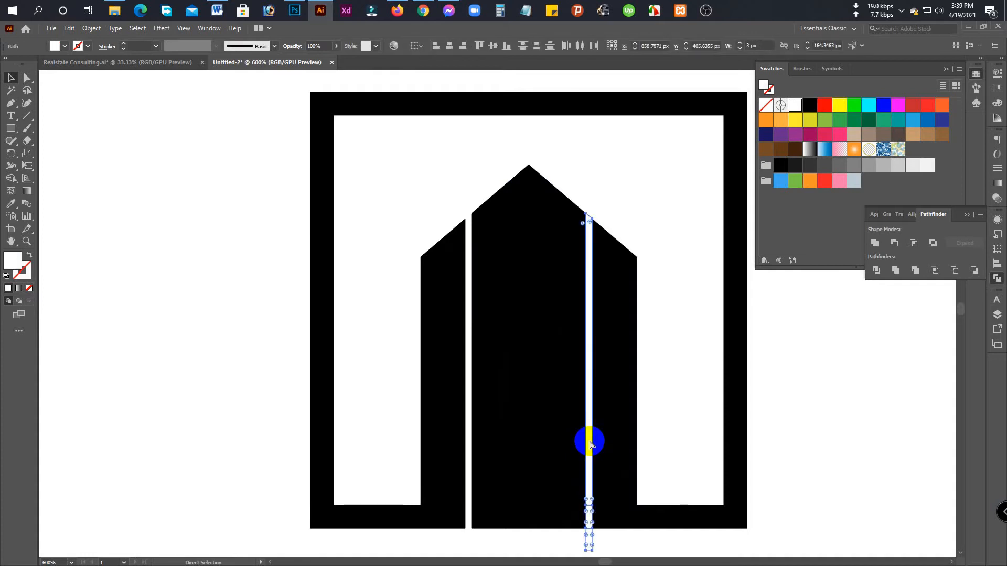
{"action": "key", "text": "ctrl+z"}
{"action": "key", "text": "ctrl+z"}
{"action": "key", "text": "ctrl+z"}
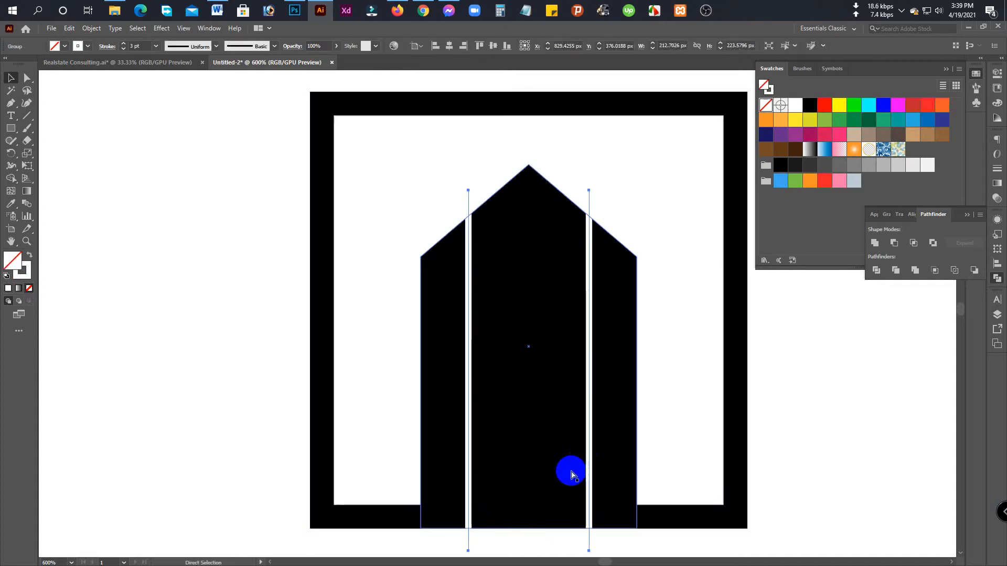
{"action": "key", "text": "ctrl+z"}
- Set the stroke weight of the single white line to 7 pt
{"action": "key", "text": "v"}
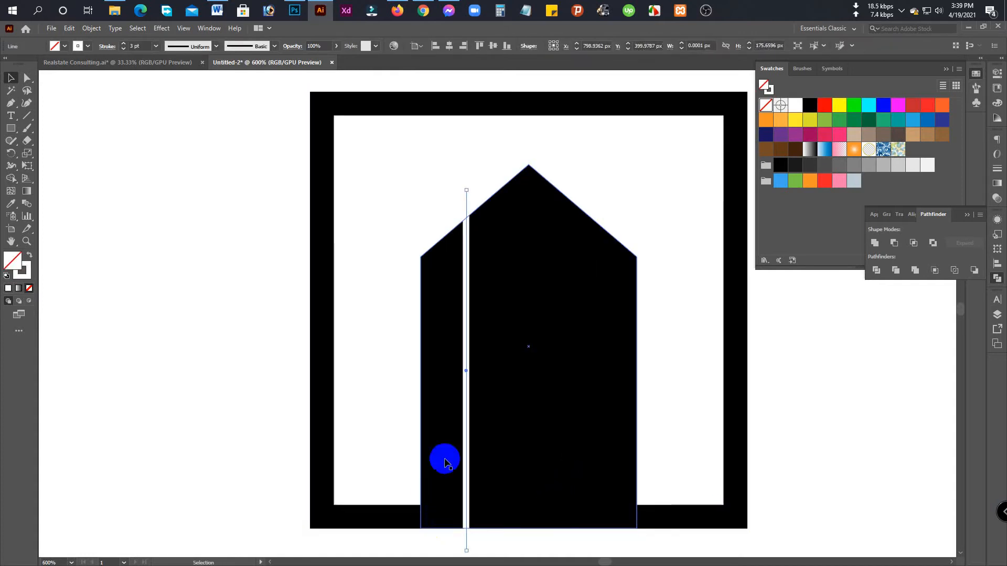
{"action": "scroll", "coordinate": [464, 450], "scroll_direction": "down", "scroll_amount": 2}
{"action": "scroll", "coordinate": [472, 417], "scroll_direction": "up", "scroll_amount": 2}
{"action": "scroll", "coordinate": [471, 417], "scroll_direction": "up", "scroll_amount": 1}
{"action": "left_click", "coordinate": [137, 46]}
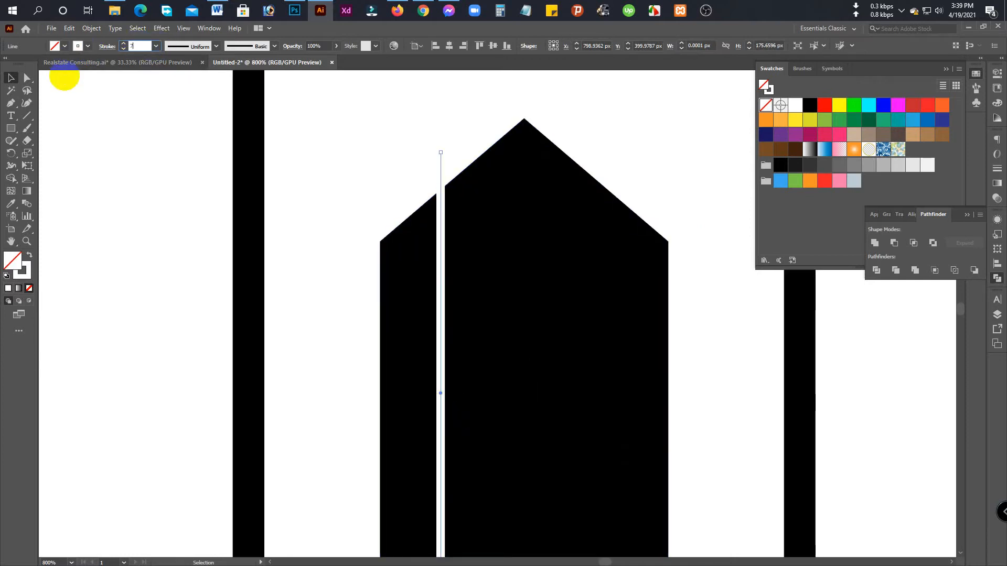
{"action": "type", "text": "7"}
{"action": "key", "text": "Return"}
- Nudge the white line 3 px right and place a copy of it across the building's right part
{"action": "scroll", "coordinate": [337, 272], "scroll_direction": "down", "scroll_amount": 2}
{"action": "key", "text": "Right"}
{"action": "key", "text": "Right"}
{"action": "key", "text": "Right"}
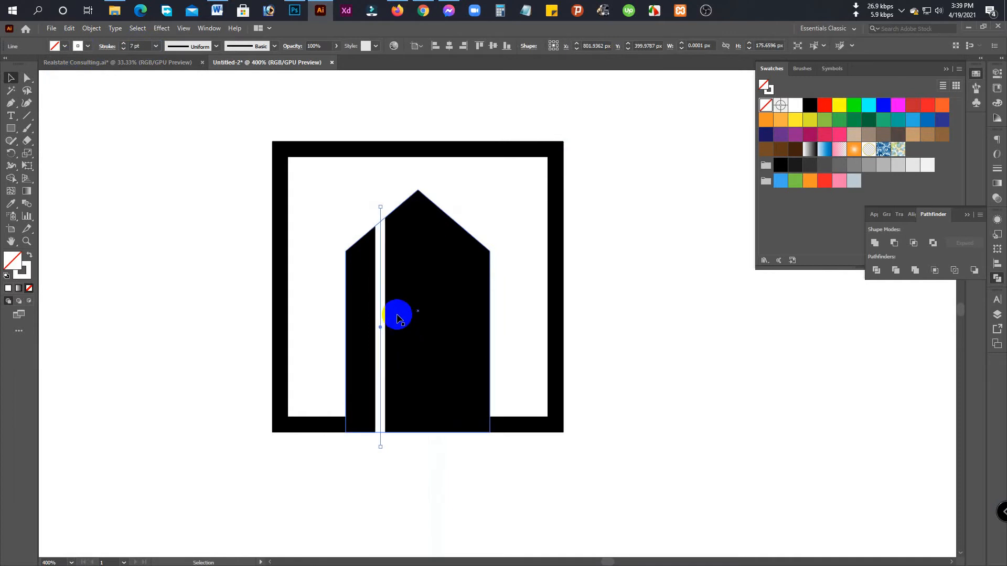
{"action": "scroll", "coordinate": [397, 325], "scroll_direction": "down", "scroll_amount": 2}
{"action": "left_click_drag", "start_coordinate": [376, 345], "coordinate": [532, 346]}
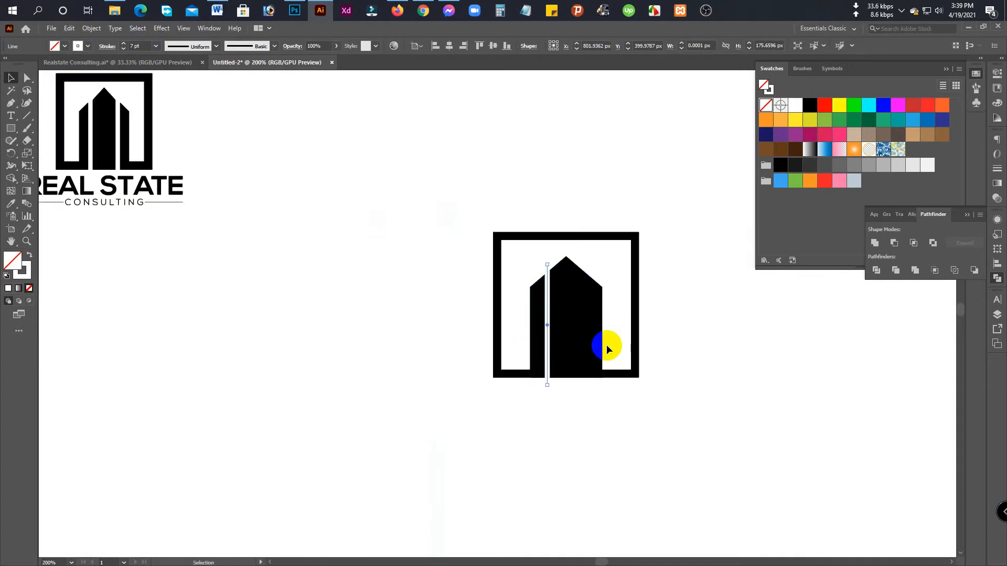
{"action": "left_click_drag", "start_coordinate": [598, 344], "coordinate": [566, 345]}
{"action": "scroll", "coordinate": [535, 336], "scroll_direction": "up", "scroll_amount": 2}
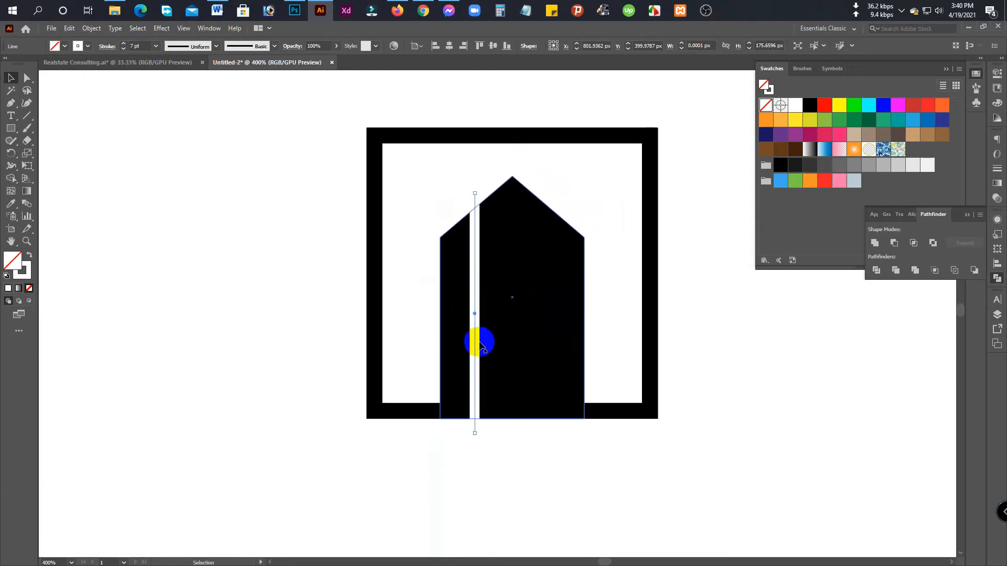
{"action": "left_click_drag", "start_coordinate": [475, 342], "coordinate": [547, 349]}
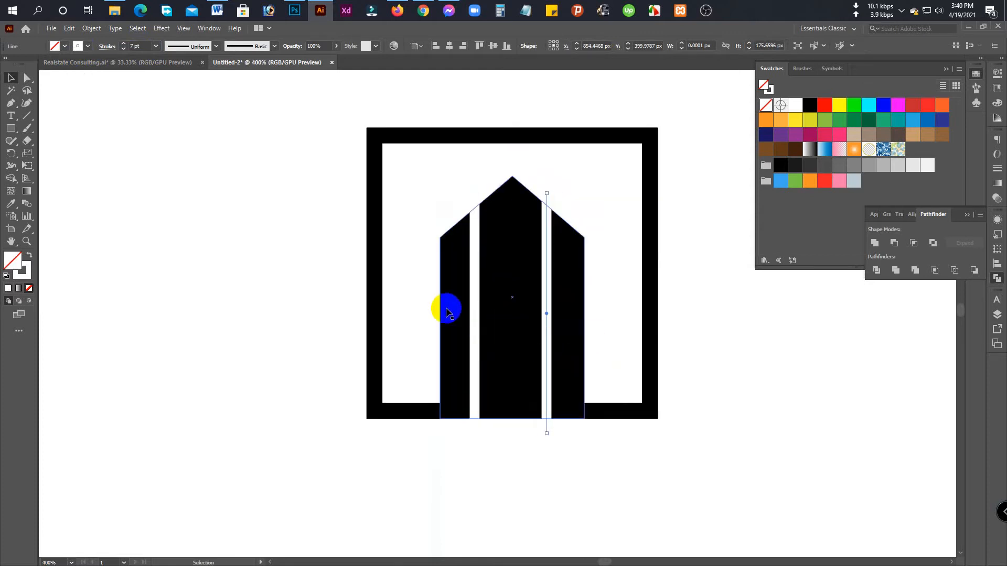
- Group the two white lines and align them horizontally to the centre of the building
{"action": "left_click", "coordinate": [475, 240], "text": "shift"}
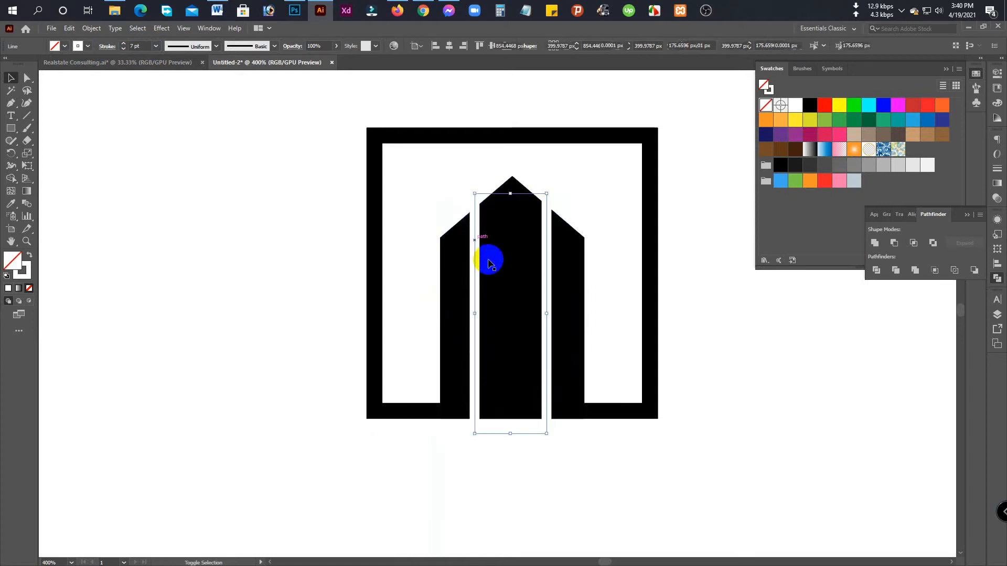
{"action": "key", "text": "ctrl+g"}
{"action": "left_click_drag", "start_coordinate": [422, 272], "coordinate": [582, 317]}
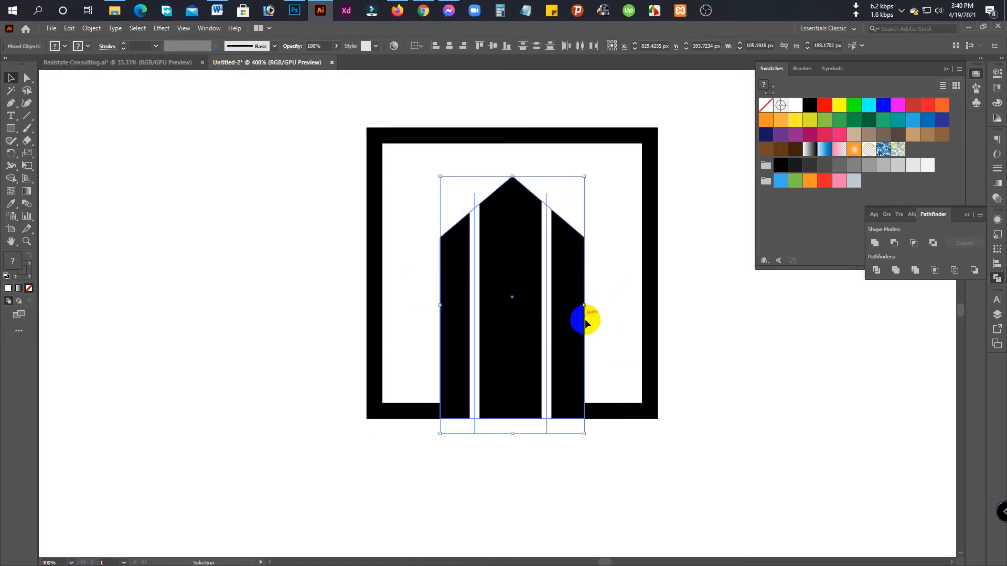
{"action": "left_click", "coordinate": [448, 47]}
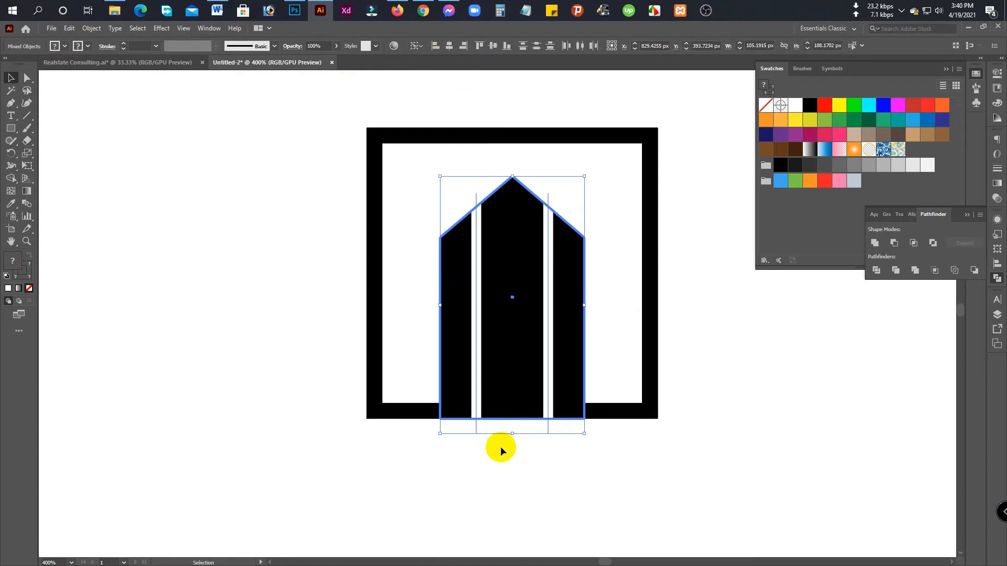
{"action": "left_click", "coordinate": [500, 445]}
- Try to divide the frame, building and unexpanded white lines with Pathfinder
{"action": "left_click_drag", "start_coordinate": [431, 329], "coordinate": [598, 433]}
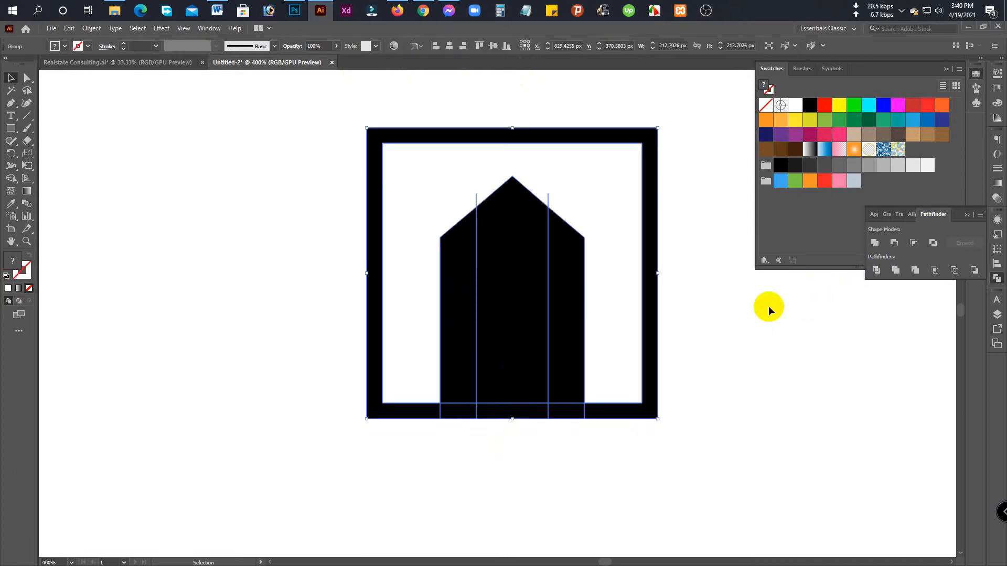
{"action": "key", "text": "ctrl"}
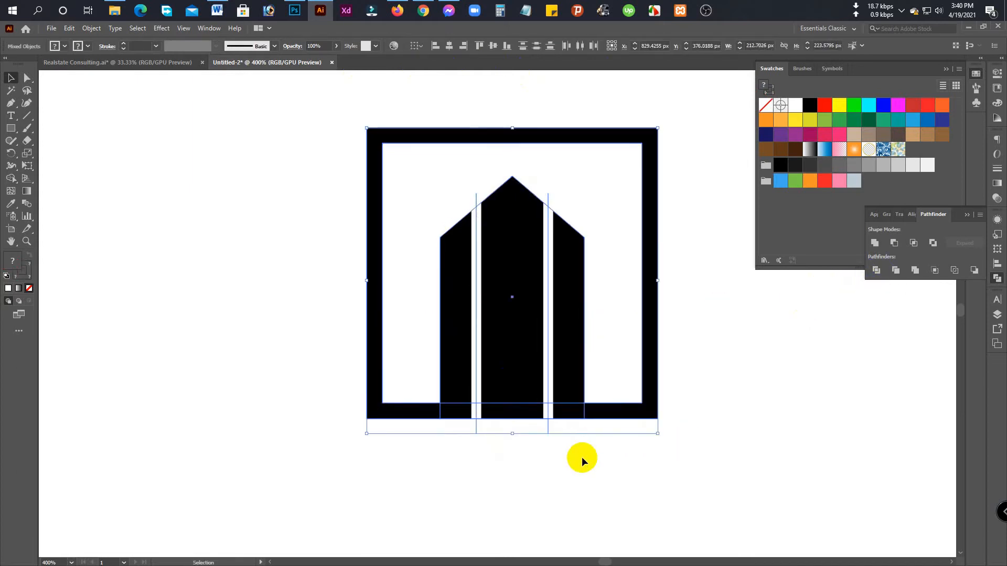
- Expand the fill and stroke of the grouped white lines into shapes
{"action": "left_click", "coordinate": [546, 388]}
{"action": "left_click", "coordinate": [92, 29]}
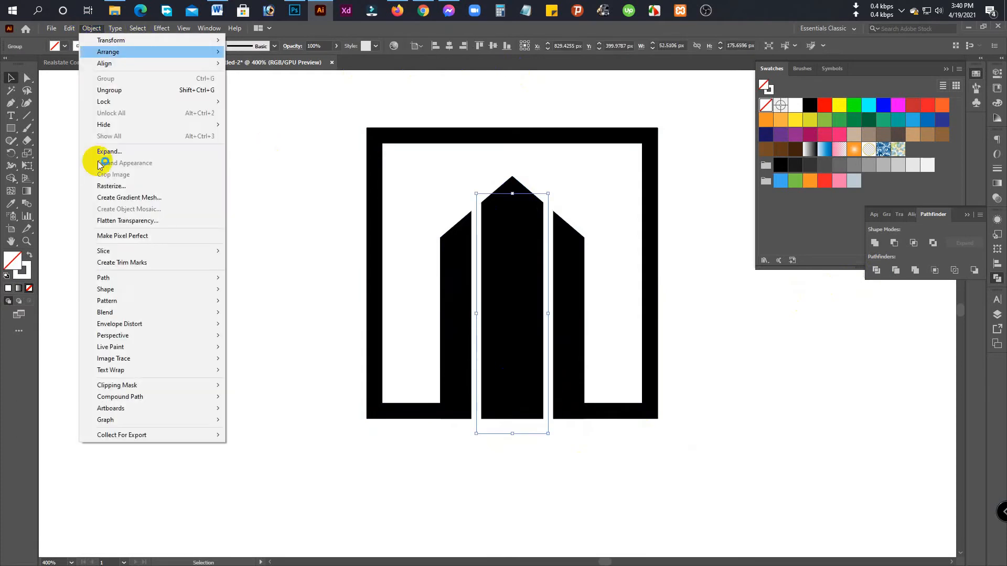
{"action": "left_click", "coordinate": [103, 152]}
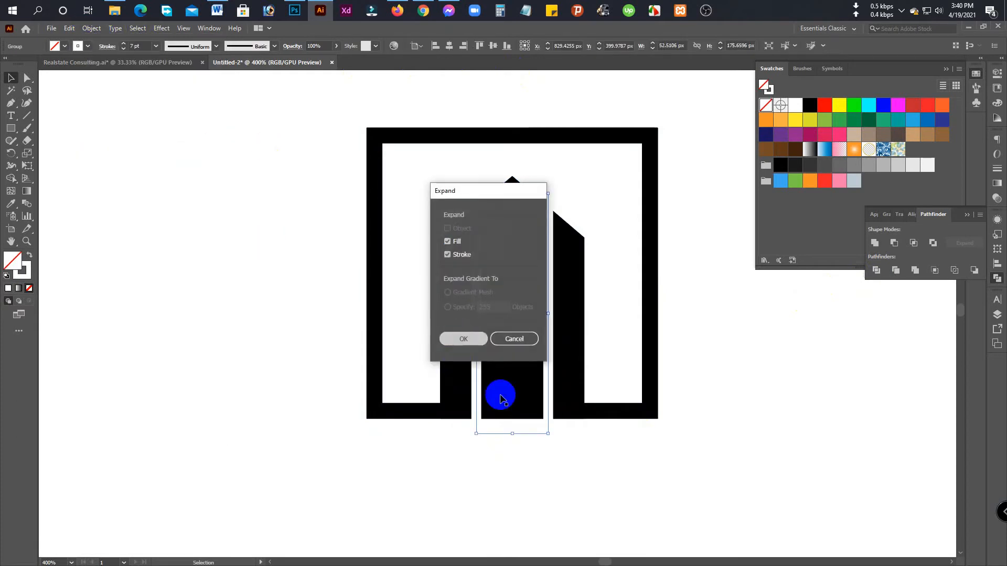
{"action": "left_click", "coordinate": [464, 338]}
- Divide the frame, building and white strips with Pathfinder, ungroup the pieces and clear the selection
{"action": "left_click_drag", "start_coordinate": [410, 319], "coordinate": [601, 375]}
{"action": "left_click", "coordinate": [879, 271]}
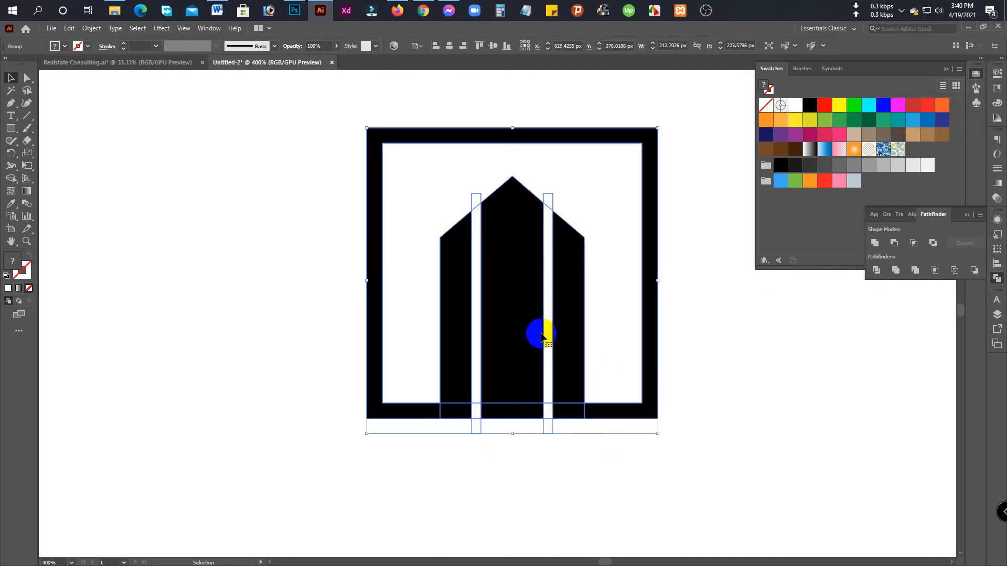
{"action": "right_click", "coordinate": [537, 332]}
{"action": "left_click", "coordinate": [571, 418]}
{"action": "left_click", "coordinate": [546, 458]}
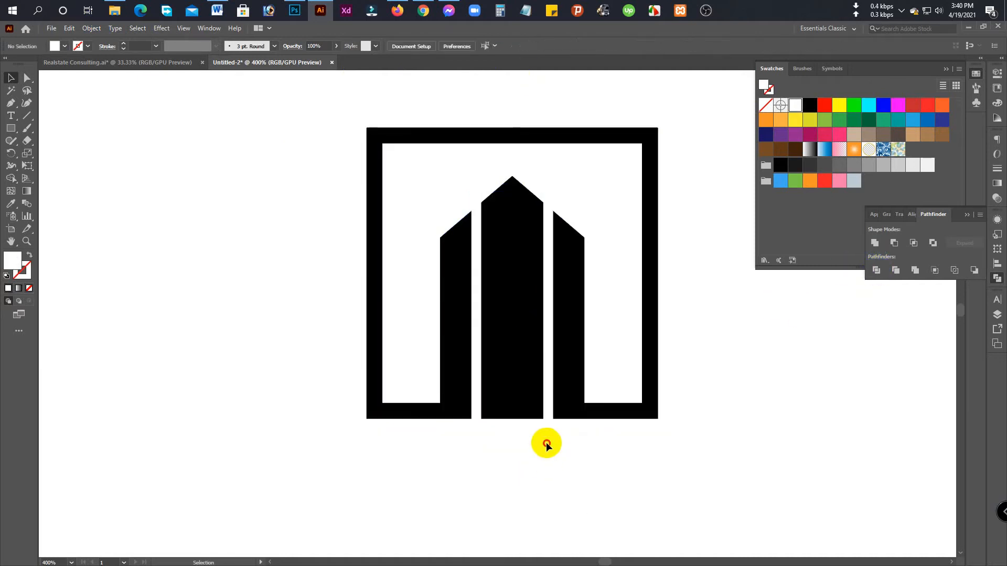
- Delete the white strips from both gaps and unite the central tower section with its base piece
{"action": "left_click_drag", "start_coordinate": [548, 409], "coordinate": [552, 330]}
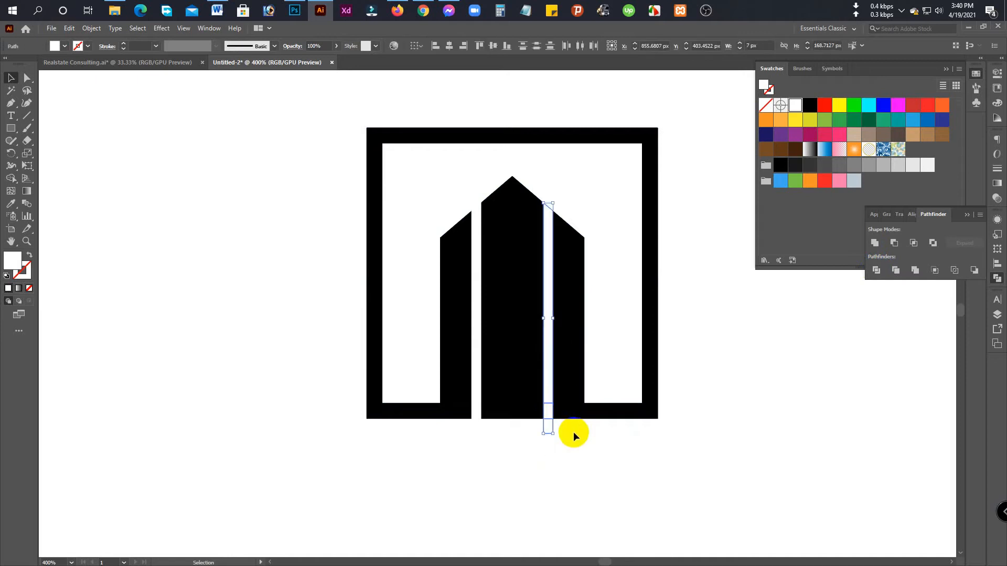
{"action": "key", "text": "Delete"}
{"action": "mouse_move", "coordinate": [476, 426]}
{"action": "left_mouse_down"}
{"action": "mouse_move", "coordinate": [475, 395]}
{"action": "mouse_move", "coordinate": [480, 423]}
{"action": "left_mouse_up"}
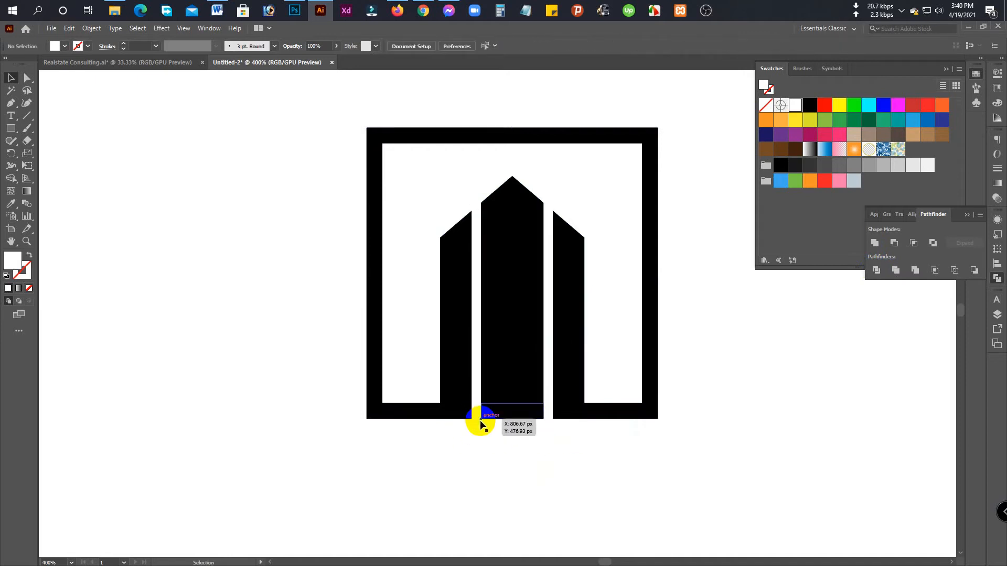
{"action": "left_click_drag", "start_coordinate": [473, 389], "coordinate": [479, 355]}
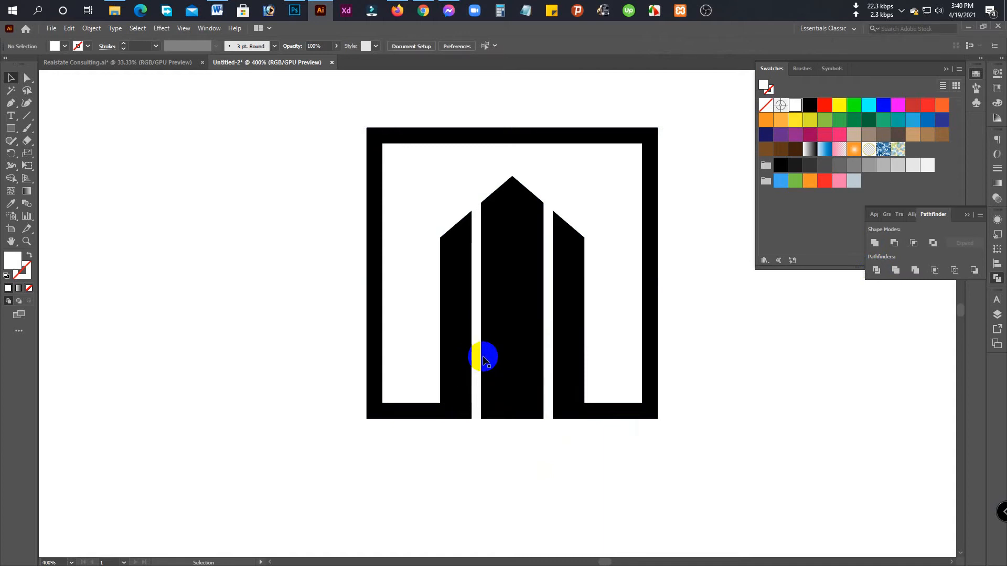
{"action": "left_click", "coordinate": [520, 374]}
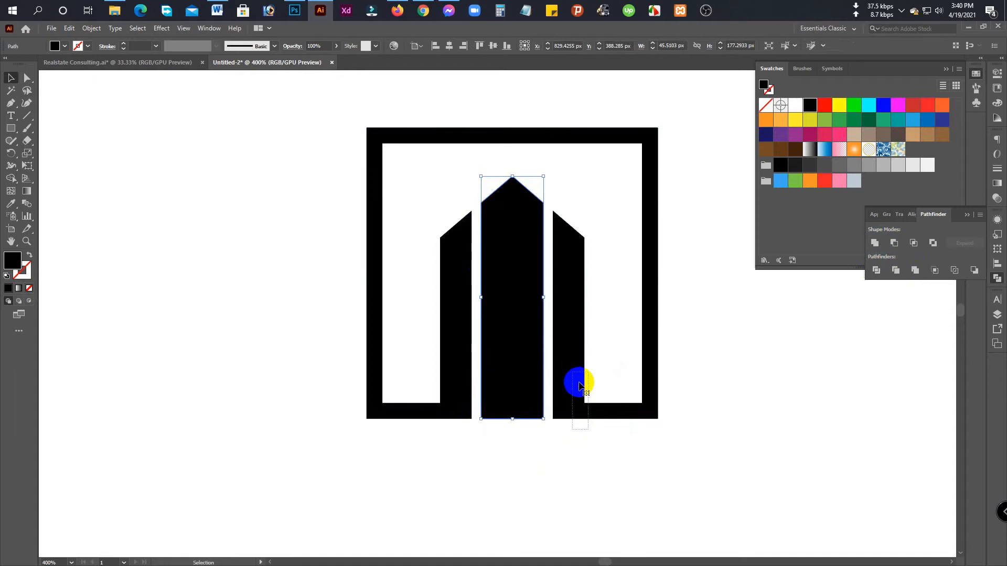
- Try to unite the remaining tower and frame pieces, undo it and reselect pieces around the tower's lower end
{"action": "key", "text": "ctrl+a"}
{"action": "left_click", "coordinate": [873, 243]}
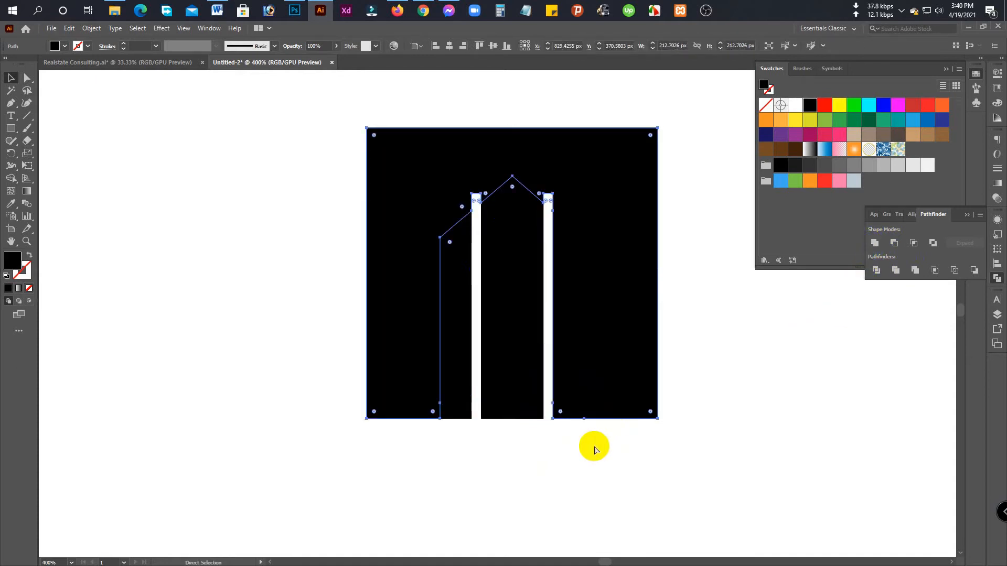
{"action": "key", "text": "ctrl+z"}
{"action": "left_click", "coordinate": [582, 370]}
{"action": "left_click_drag", "start_coordinate": [582, 370], "coordinate": [575, 427]}
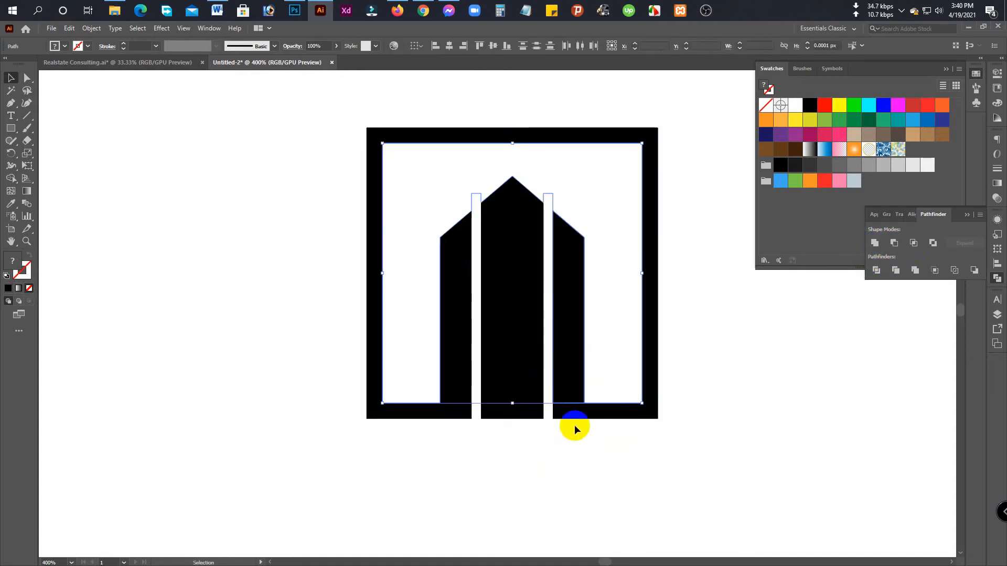
{"action": "left_click", "coordinate": [593, 426]}
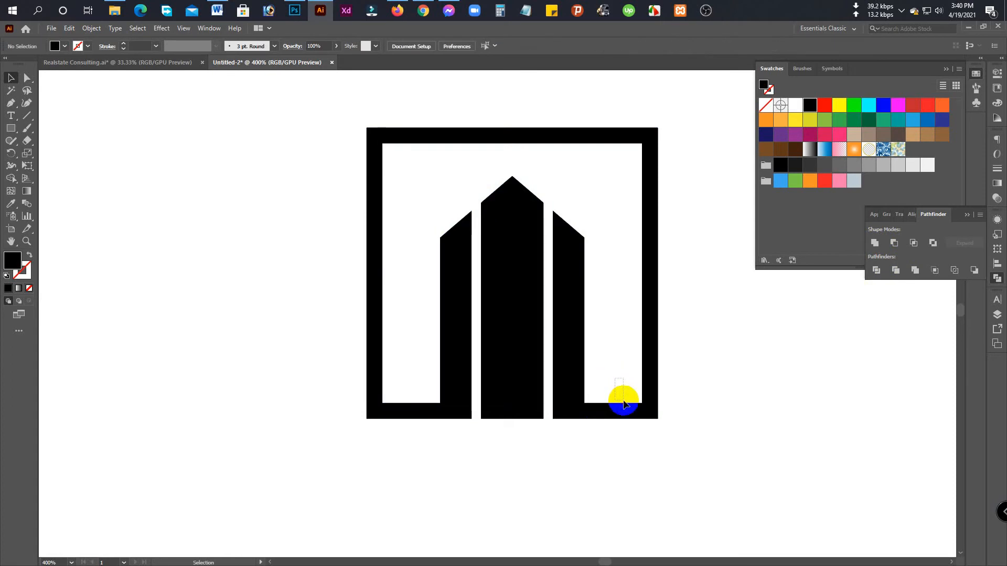
{"action": "left_click", "coordinate": [612, 401]}
- Draw a horizontal line without fill or stroke beside the icon, select all matching unpainted paths with the Magic Wand and delete them
{"action": "left_click", "coordinate": [143, 216]}
{"action": "left_click_drag", "start_coordinate": [193, 349], "coordinate": [272, 349]}
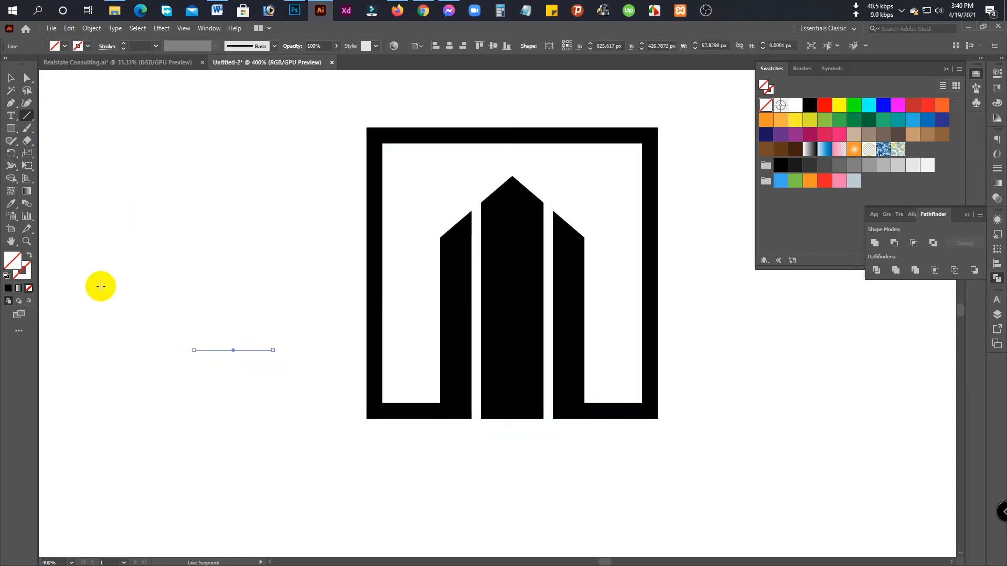
{"action": "key", "text": "y"}
{"action": "left_click", "coordinate": [13, 104]}
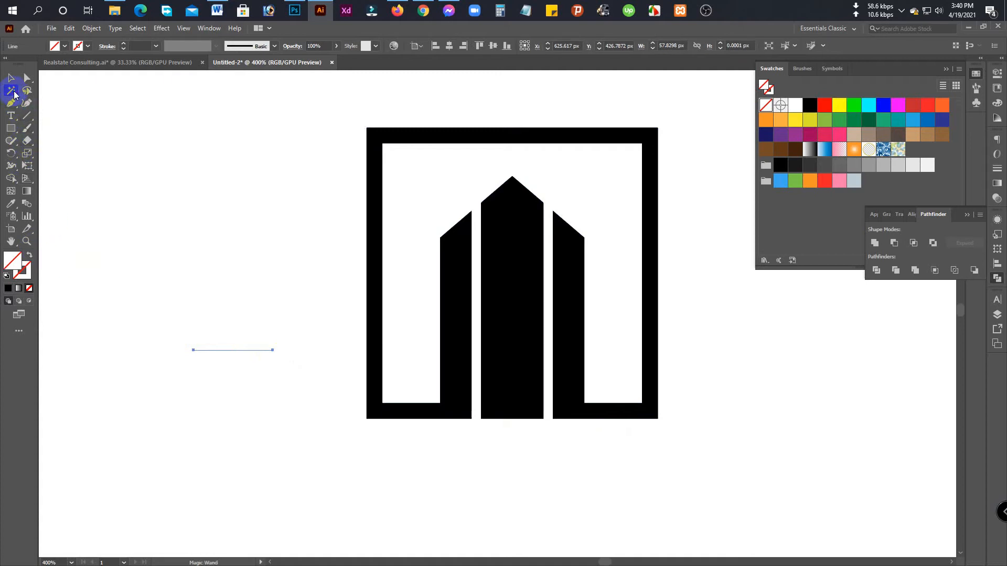
{"action": "left_click", "coordinate": [241, 350]}
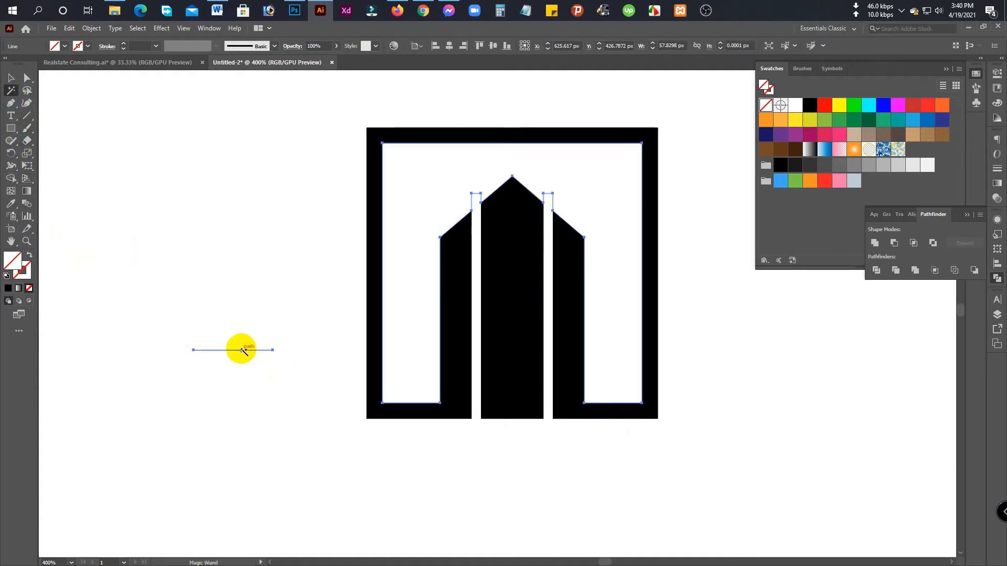
{"action": "left_click", "coordinate": [318, 389]}
{"action": "key", "text": "v"}
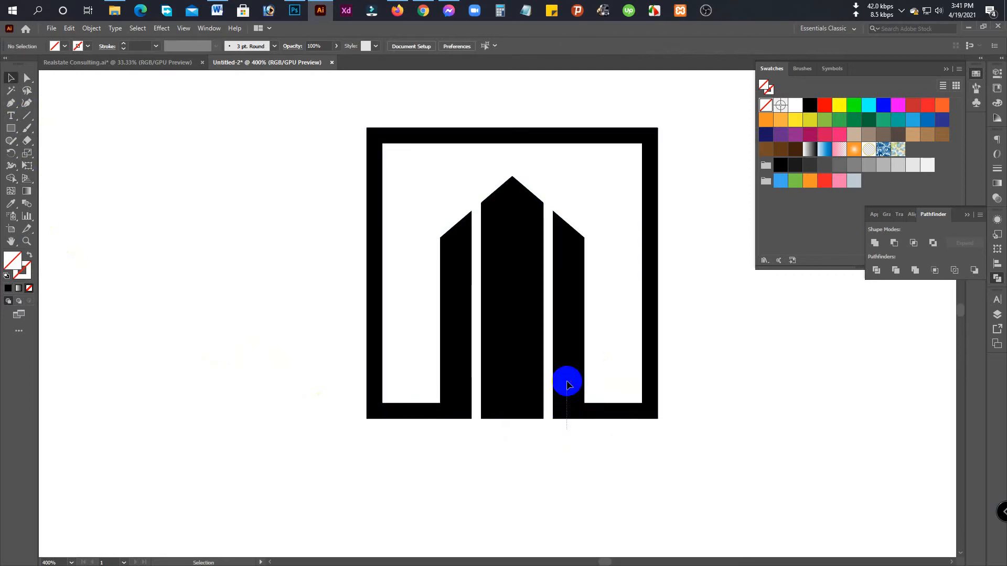
- Unite the tower's two side sections with the base pieces beneath them
{"action": "left_click", "coordinate": [569, 389]}
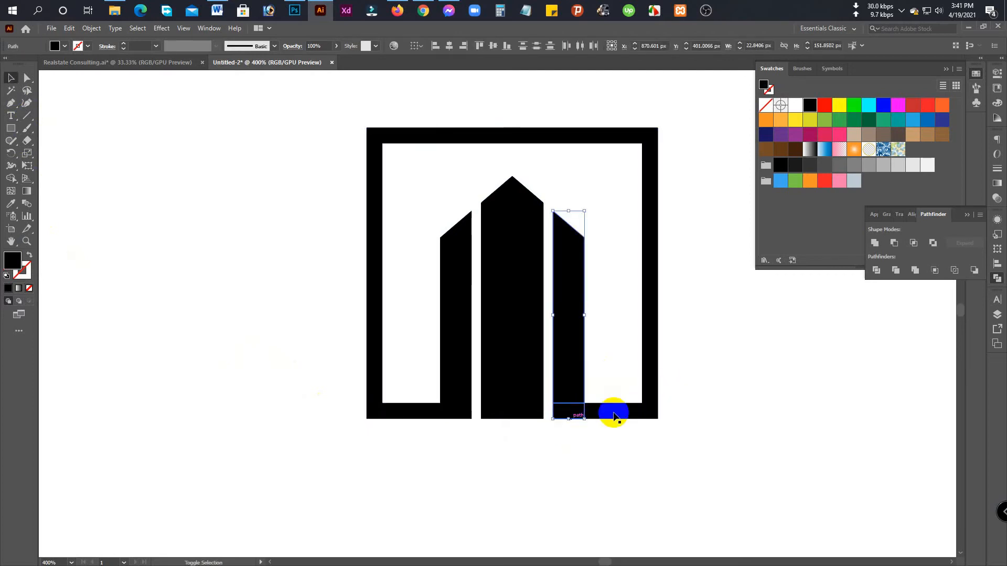
{"action": "left_click", "coordinate": [875, 242]}
{"action": "left_click", "coordinate": [450, 402]}
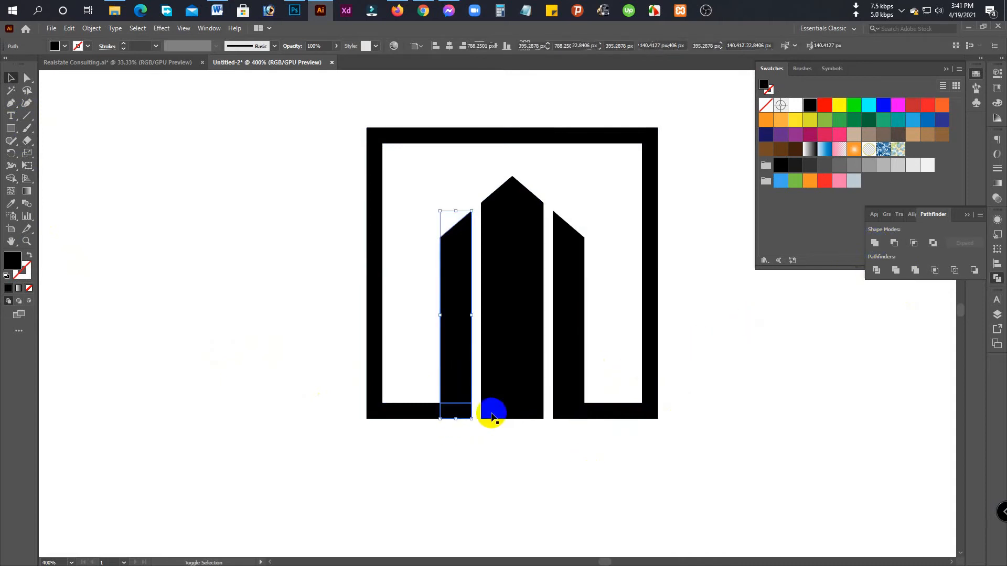
{"action": "left_click", "coordinate": [511, 441]}
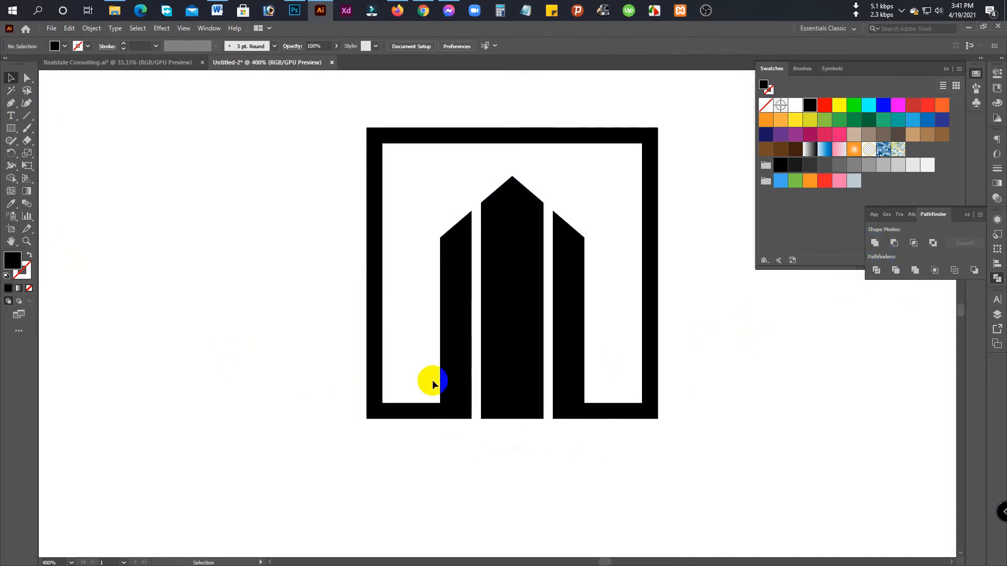
- Unite the tower's side sections with the square frame and clear the selection
{"action": "left_click", "coordinate": [425, 411]}
{"action": "left_click", "coordinate": [448, 450]}
{"action": "left_click", "coordinate": [453, 408]}
{"action": "left_click", "coordinate": [424, 388]}
{"action": "left_click_drag", "start_coordinate": [426, 383], "coordinate": [450, 412]}
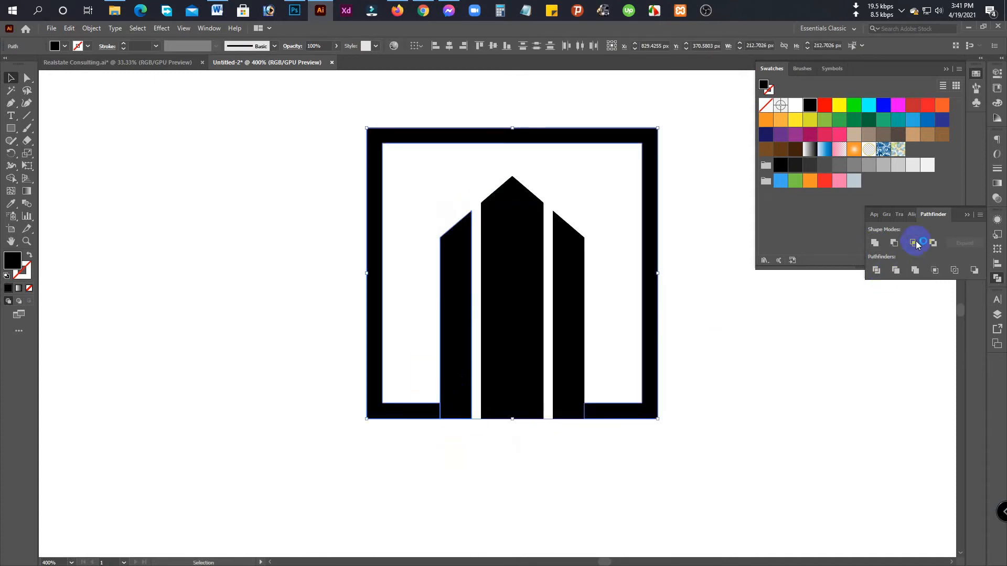
{"action": "left_click", "coordinate": [875, 243]}
{"action": "left_click", "coordinate": [660, 464]}
- Scale the whole icon proportionally from its centre to about 432 px square and delete the two white pieces above the gaps
{"action": "scroll", "coordinate": [484, 429], "scroll_direction": "down", "scroll_amount": 4}
{"action": "left_click_drag", "start_coordinate": [530, 466], "coordinate": [516, 426]}
{"action": "scroll", "coordinate": [487, 422], "scroll_direction": "up", "scroll_amount": 1}
{"action": "left_click_drag", "start_coordinate": [379, 312], "coordinate": [659, 418]}
{"action": "left_click_drag", "start_coordinate": [528, 358], "coordinate": [537, 409]}
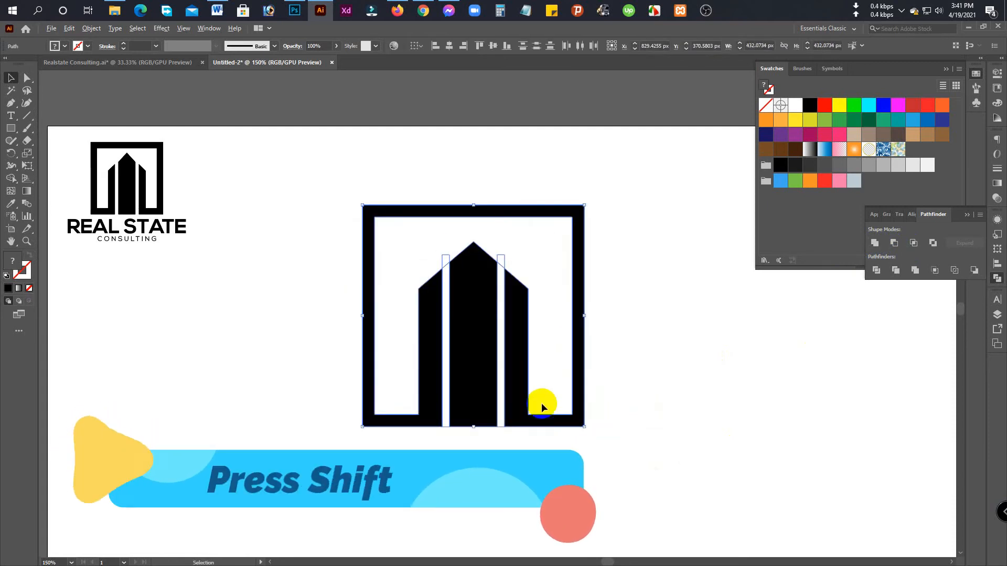
{"action": "left_click", "coordinate": [503, 258]}
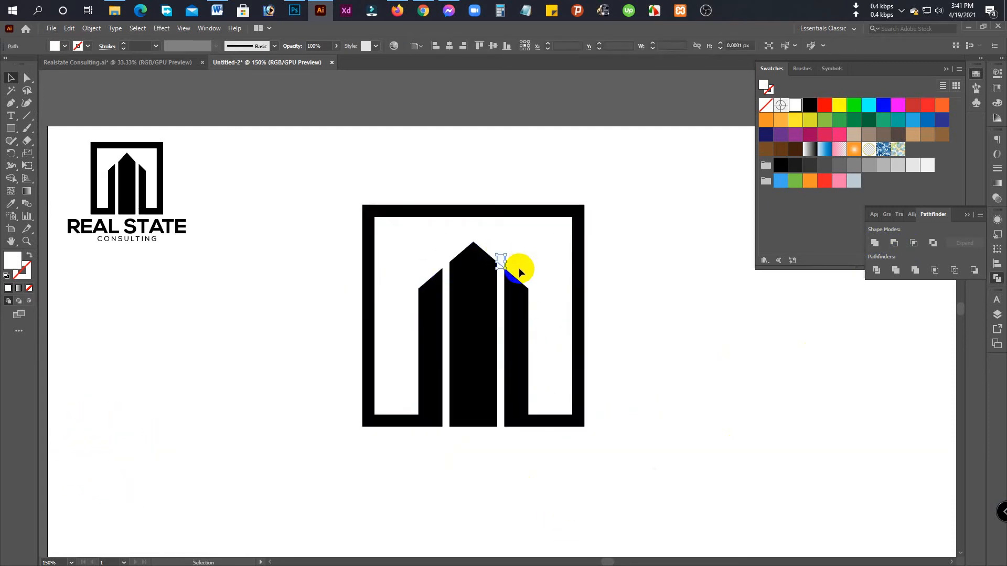
{"action": "left_click", "coordinate": [445, 265]}
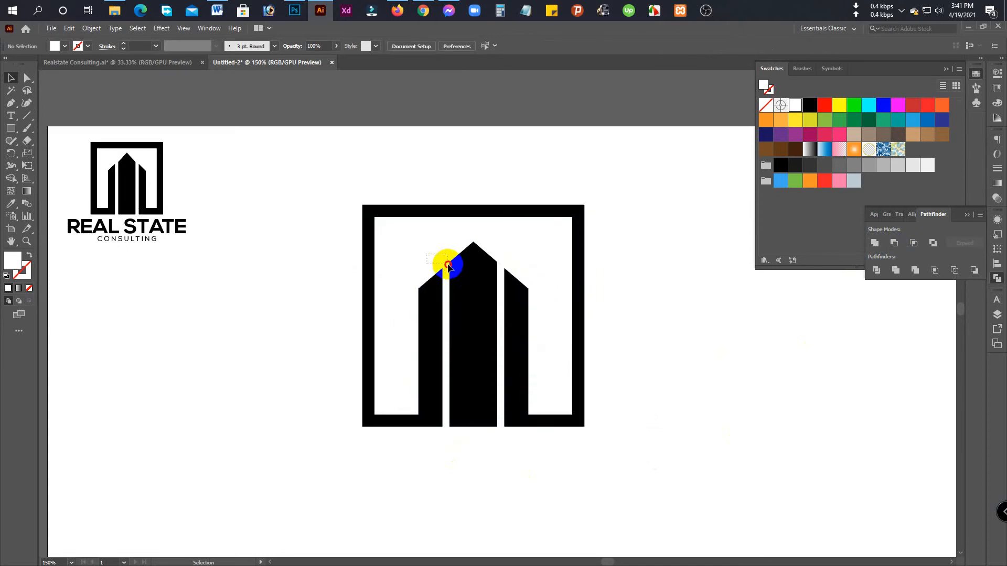
- Add the text "REal State" below the icon at a size of about 108 pt
{"action": "scroll", "coordinate": [578, 396], "scroll_direction": "down", "scroll_amount": 1}
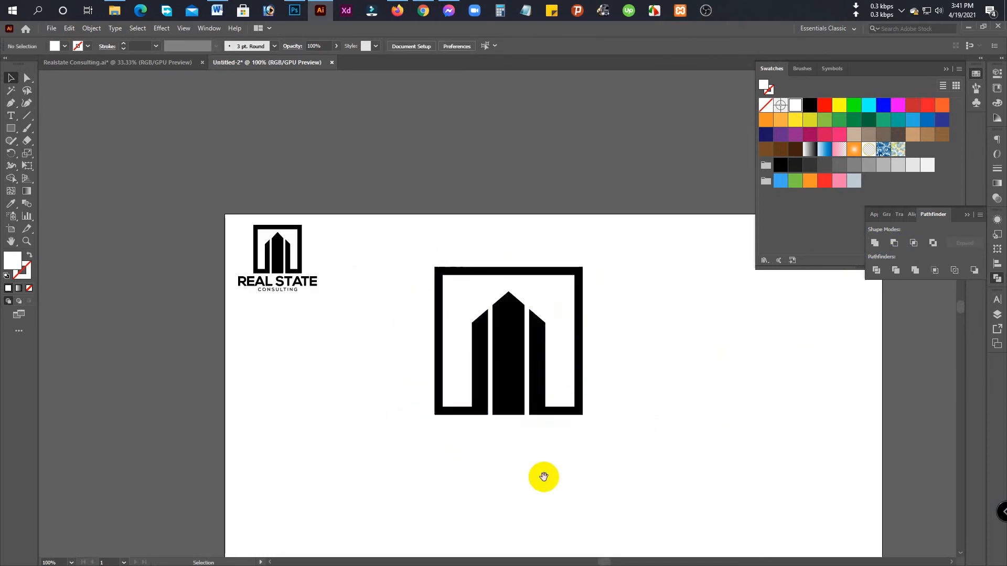
{"action": "left_click_drag", "start_coordinate": [544, 476], "coordinate": [545, 430]}
{"action": "key", "text": "t"}
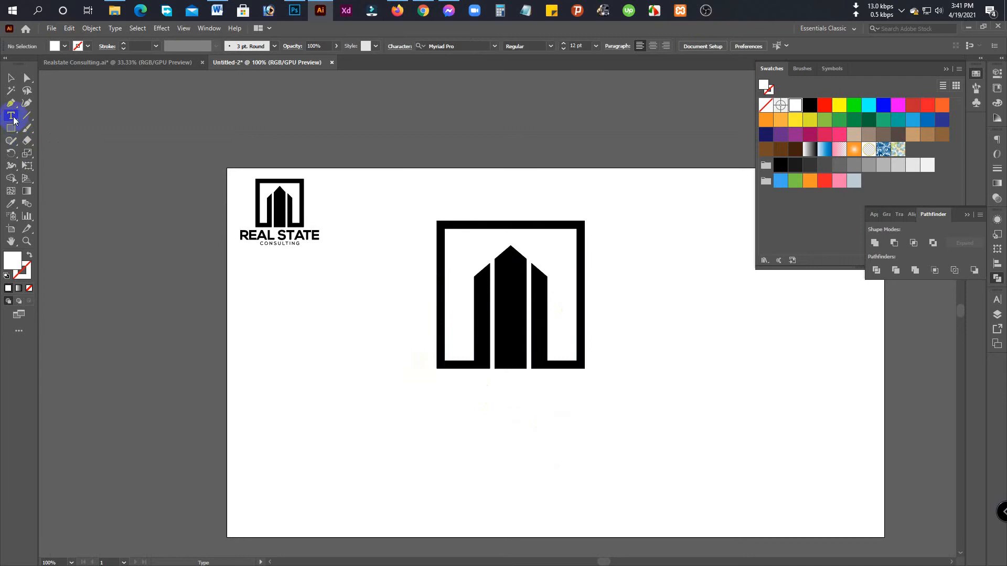
{"action": "left_click", "coordinate": [459, 407]}
{"action": "key", "text": "BackSpace"}
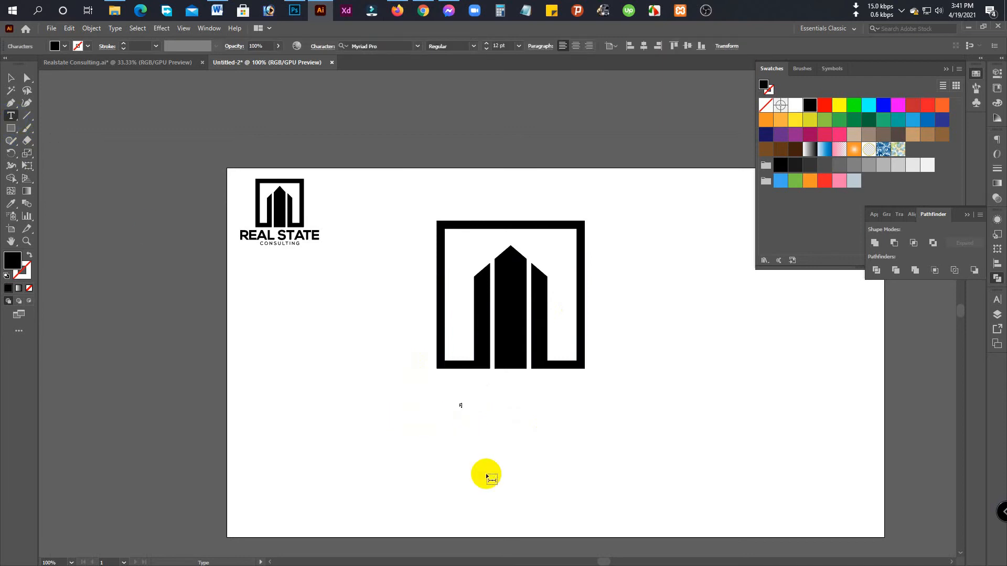
{"action": "left_click_drag", "start_coordinate": [465, 411], "coordinate": [584, 474]}
{"action": "left_click", "coordinate": [485, 421], "text": "ctrl+shift"}
{"action": "left_click", "coordinate": [478, 420]}
{"action": "type", "text": "Ea"}
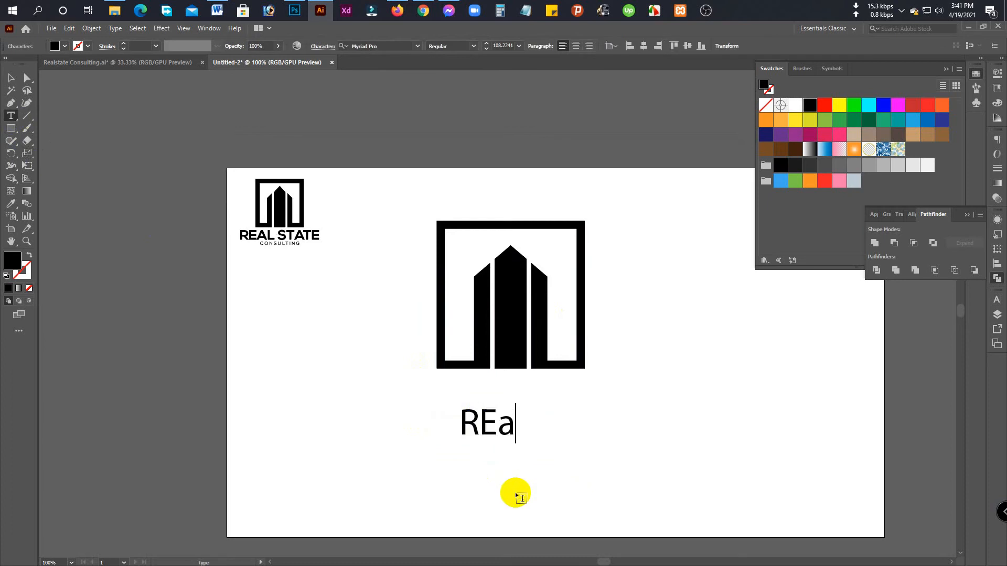
{"action": "key", "text": "BackSpace"}
{"action": "type", "text": "al State"}
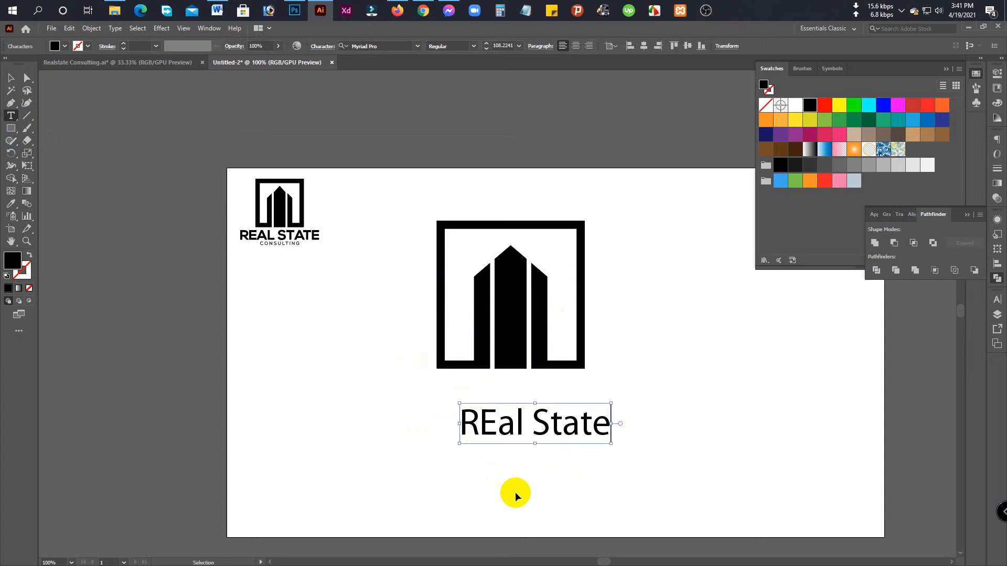
- Set the "REal State" text to All Caps and the Nexa Bold font
{"action": "key", "text": "ctrl+a"}
{"action": "left_click", "coordinate": [995, 298]}
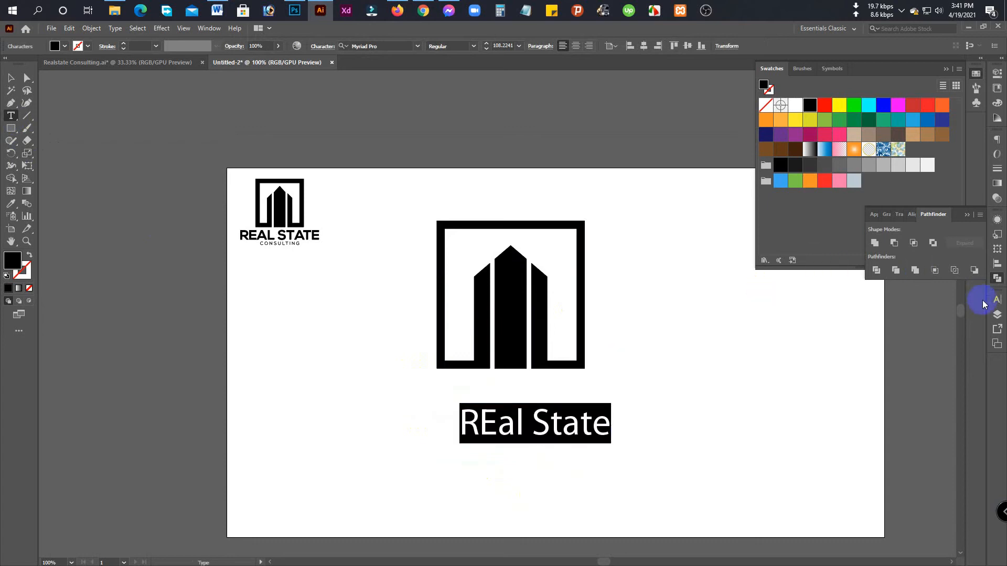
{"action": "left_click", "coordinate": [873, 403]}
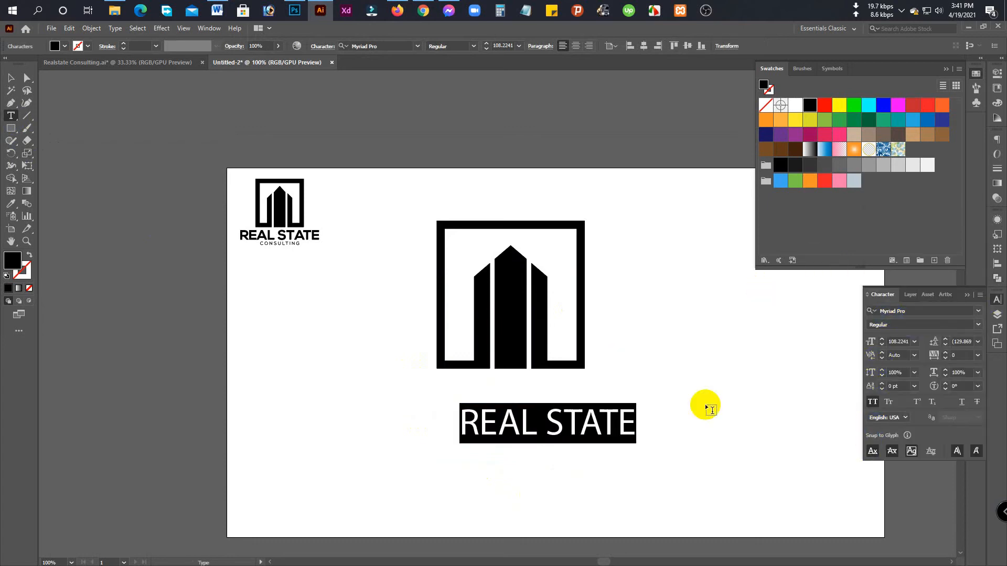
{"action": "left_click", "coordinate": [889, 309]}
{"action": "type", "text": "nex"}
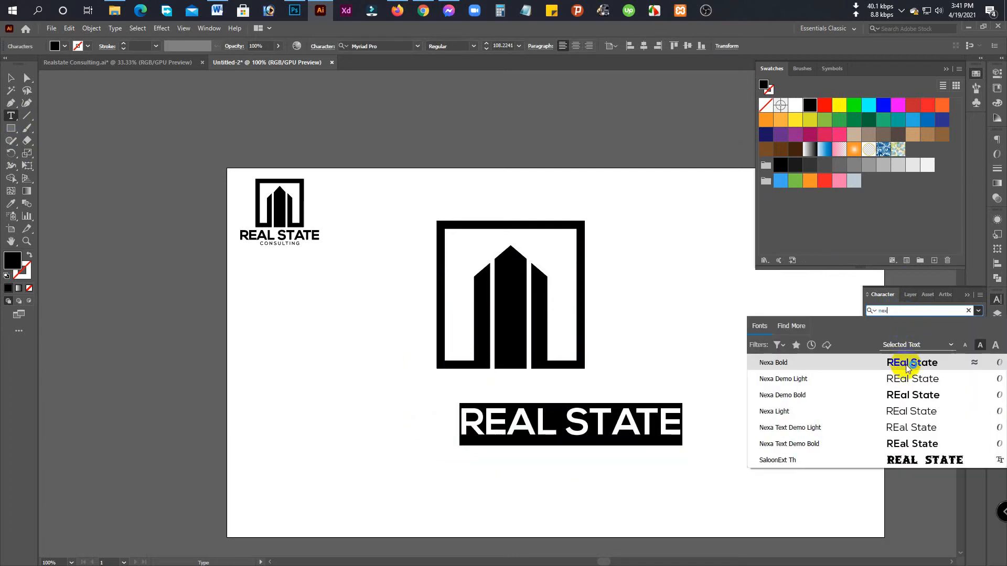
{"action": "left_click", "coordinate": [906, 364]}
- Move the REAL STATE text directly beneath the square frame
{"action": "left_click", "coordinate": [554, 435]}
{"action": "left_click_drag", "start_coordinate": [556, 435], "coordinate": [498, 395]}
{"action": "left_click", "coordinate": [512, 448]}
{"action": "left_click", "coordinate": [547, 402]}
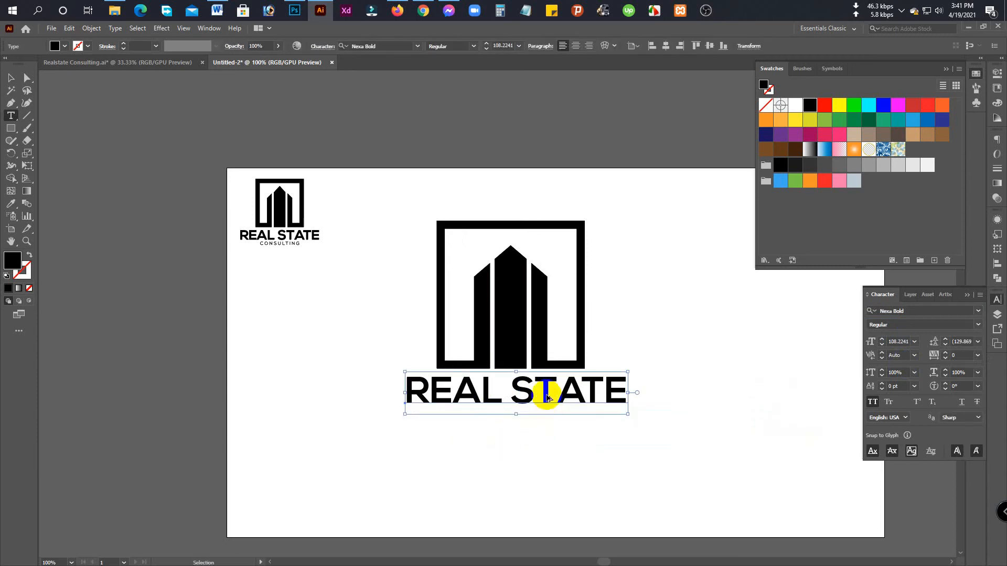
- Duplicate the REAL STATE text just below itself and replace the copy's wording with "CONSULTING"
{"action": "left_click_drag", "start_coordinate": [546, 396], "coordinate": [554, 426]}
{"action": "triple_click", "coordinate": [547, 449]}
{"action": "type", "text": "CONSULTING"}
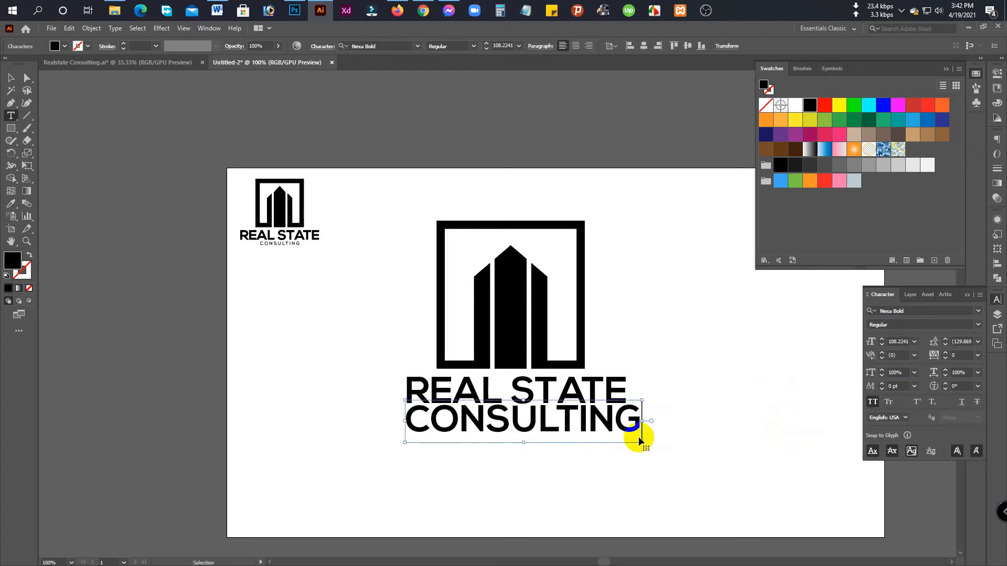
- Change the font of the CONSULTING text to Nexa Light
{"action": "key", "text": "ctrl+a"}
{"action": "left_click", "coordinate": [927, 312]}
{"action": "key", "text": "Down"}
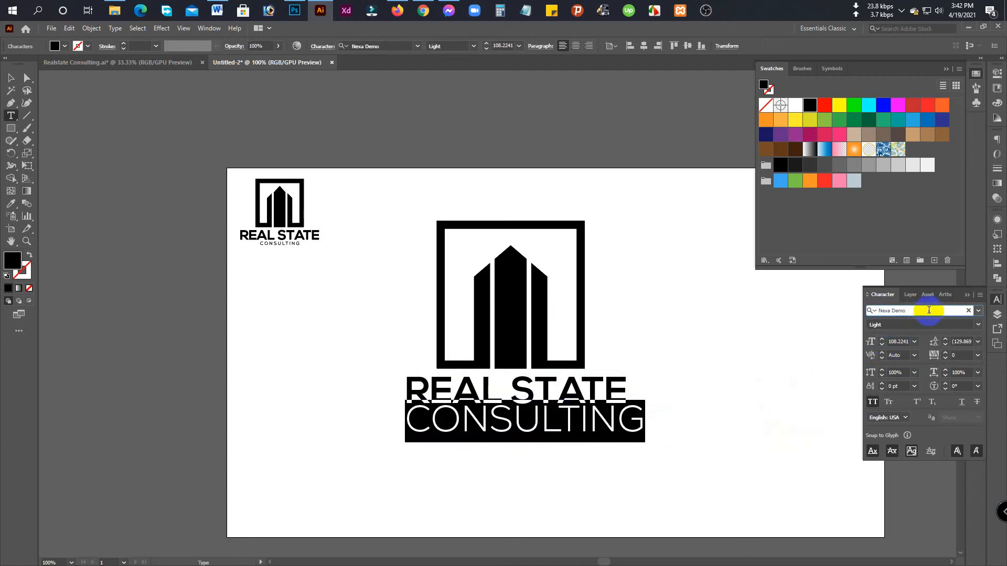
{"action": "key", "text": "Down"}
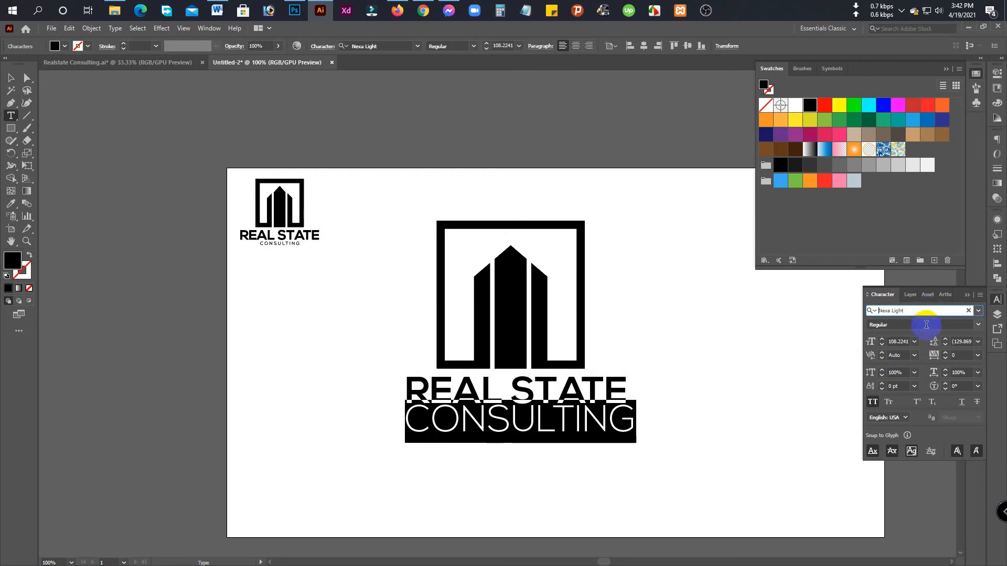
- Scale down the CONSULTING text proportionally and place it beneath the middle of REAL STATE
{"action": "left_click", "coordinate": [610, 421]}
{"action": "left_click_drag", "start_coordinate": [636, 443], "coordinate": [553, 427]}
{"action": "left_click_drag", "start_coordinate": [483, 411], "coordinate": [550, 414]}
- Centre the paragraphs of both text lines, align them horizontally to each other and centre them under the icon
{"action": "key", "text": "v"}
{"action": "left_click", "coordinate": [547, 399]}
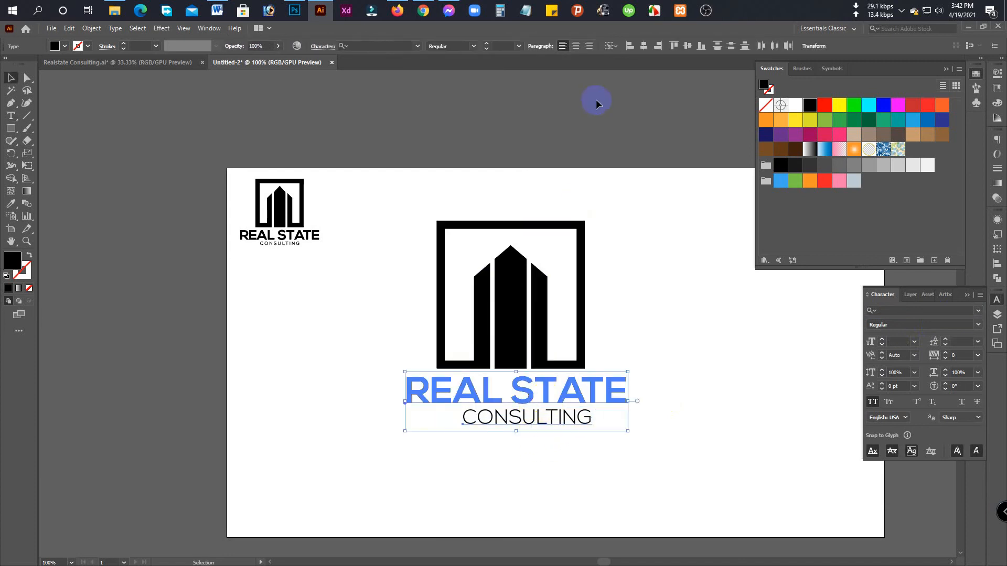
{"action": "left_click", "coordinate": [577, 46]}
{"action": "left_click", "coordinate": [642, 50]}
{"action": "left_click_drag", "start_coordinate": [419, 401], "coordinate": [527, 401]}
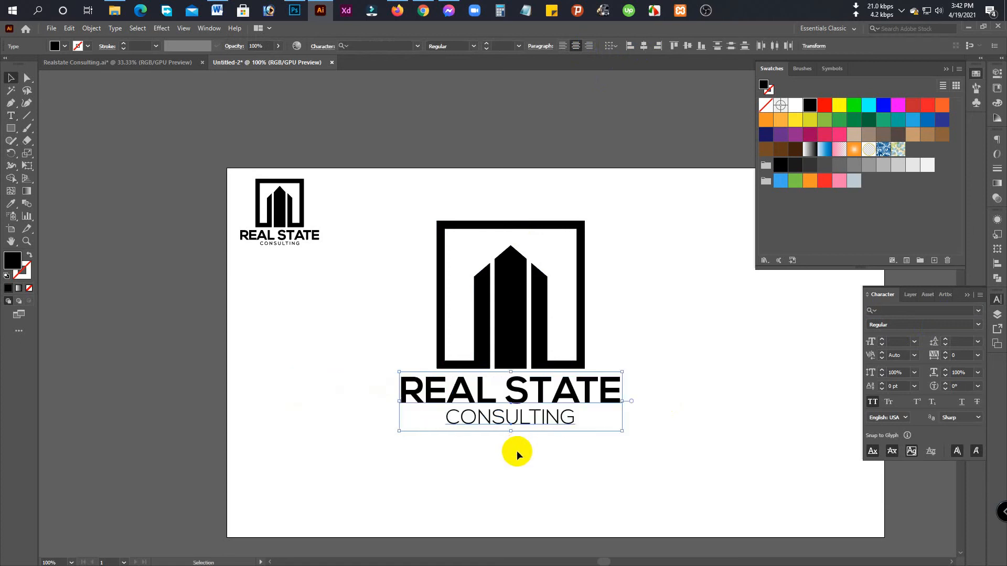
{"action": "left_click", "coordinate": [517, 451]}
- Scale the CONSULTING text down further and position it centred just below REAL STATE
{"action": "scroll", "coordinate": [516, 445], "scroll_direction": "up", "scroll_amount": 2}
{"action": "scroll", "coordinate": [514, 443], "scroll_direction": "down", "scroll_amount": 2}
{"action": "scroll", "coordinate": [509, 444], "scroll_direction": "up", "scroll_amount": 1}
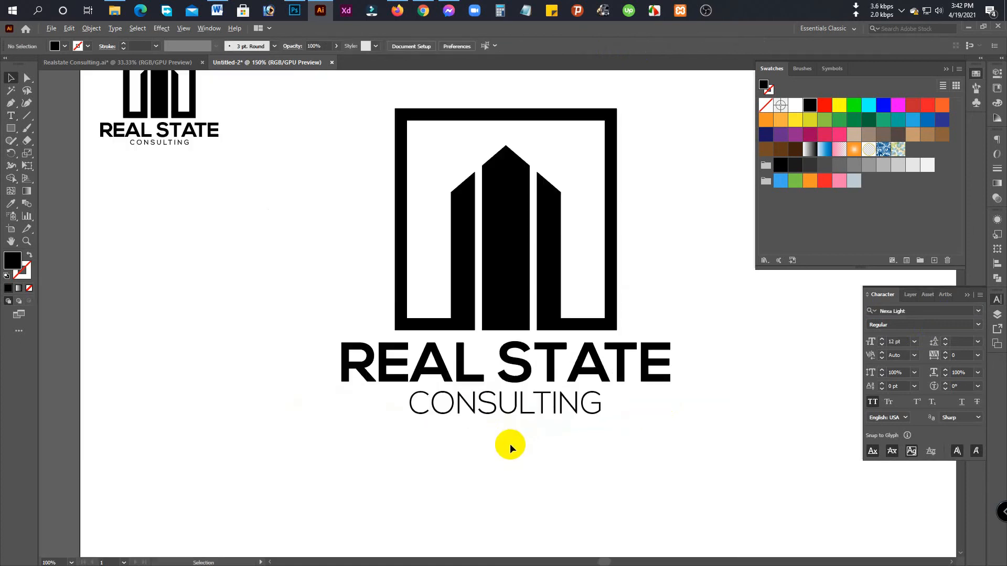
{"action": "left_click", "coordinate": [508, 420]}
{"action": "left_click_drag", "start_coordinate": [505, 418], "coordinate": [506, 413]}
{"action": "left_click_drag", "start_coordinate": [603, 401], "coordinate": [576, 407]}
{"action": "scroll", "coordinate": [550, 427], "scroll_direction": "up", "scroll_amount": 1}
{"action": "left_click", "coordinate": [546, 431]}
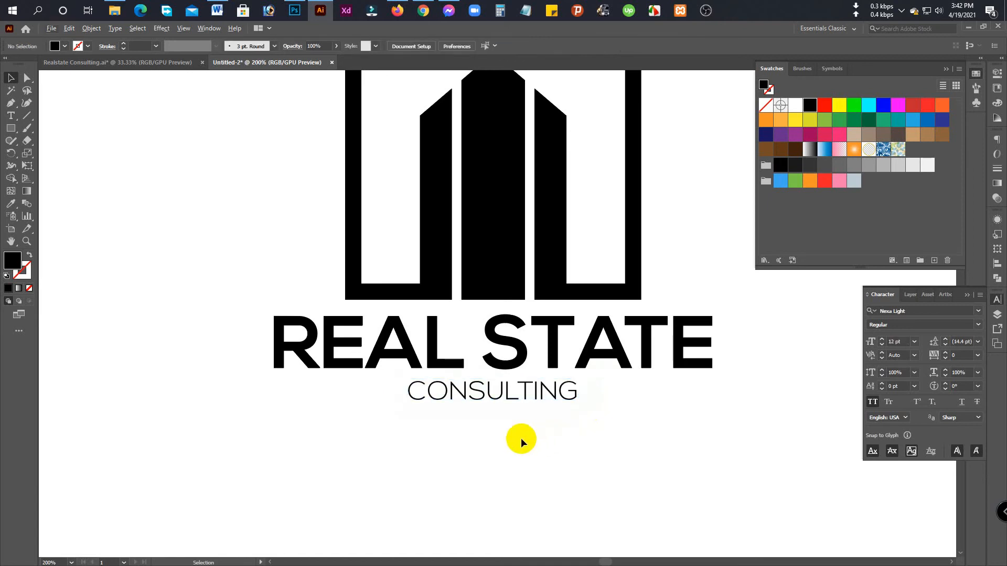
{"action": "scroll", "coordinate": [519, 440], "scroll_direction": "down", "scroll_amount": 2}
{"action": "scroll", "coordinate": [518, 442], "scroll_direction": "up", "scroll_amount": 2}
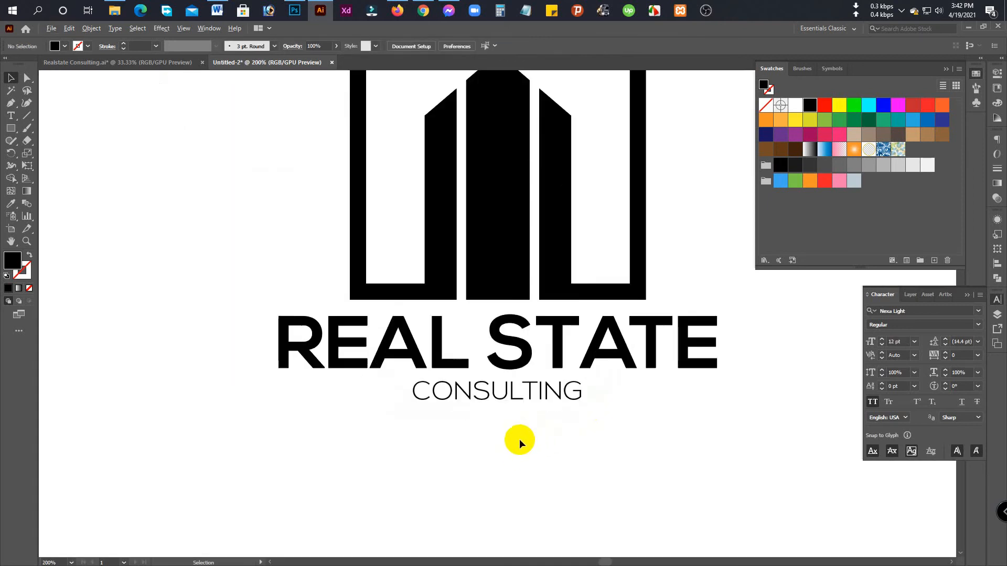
- Change the CONSULTING text to the Nexa Demo font in Bold
{"action": "left_click", "coordinate": [511, 395]}
{"action": "left_click", "coordinate": [905, 324]}
{"action": "left_click", "coordinate": [978, 324]}
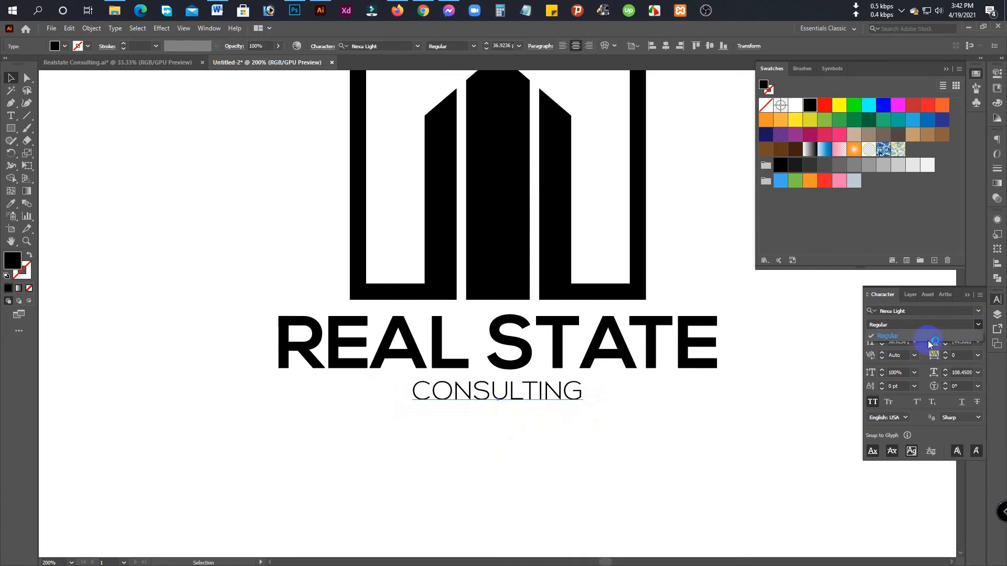
{"action": "left_click", "coordinate": [965, 313]}
{"action": "left_click", "coordinate": [962, 312]}
{"action": "scroll", "coordinate": [960, 312], "scroll_direction": "down", "scroll_amount": 1}
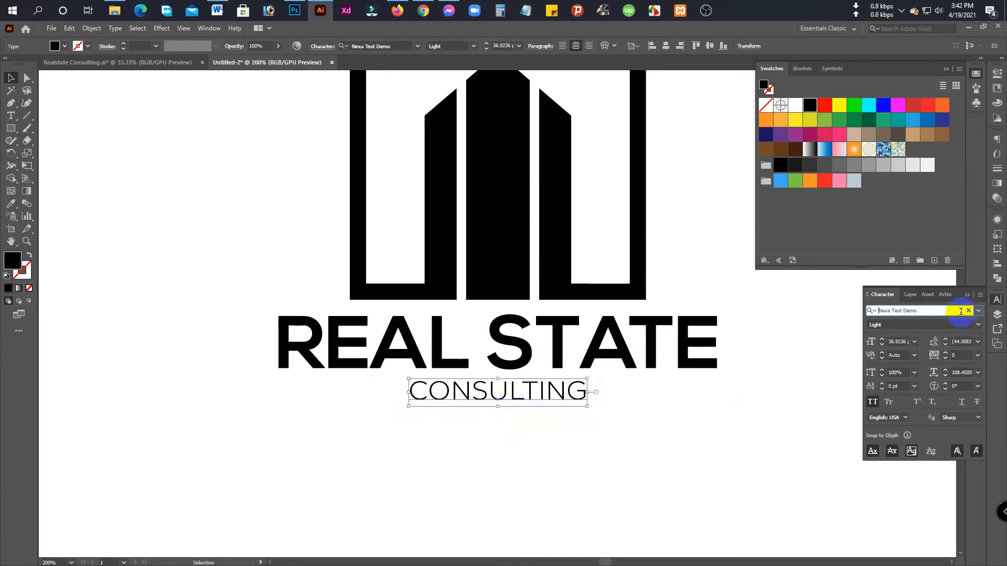
{"action": "scroll", "coordinate": [960, 311], "scroll_direction": "up", "scroll_amount": 2}
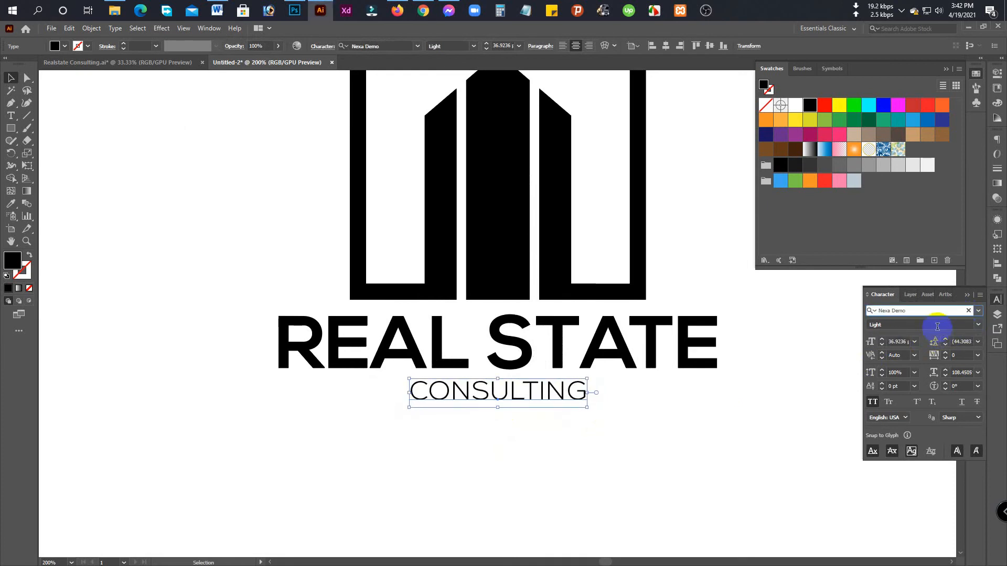
{"action": "left_click", "coordinate": [938, 325]}
{"action": "scroll", "coordinate": [939, 325], "scroll_direction": "down", "scroll_amount": 1}
{"action": "left_click", "coordinate": [595, 417]}
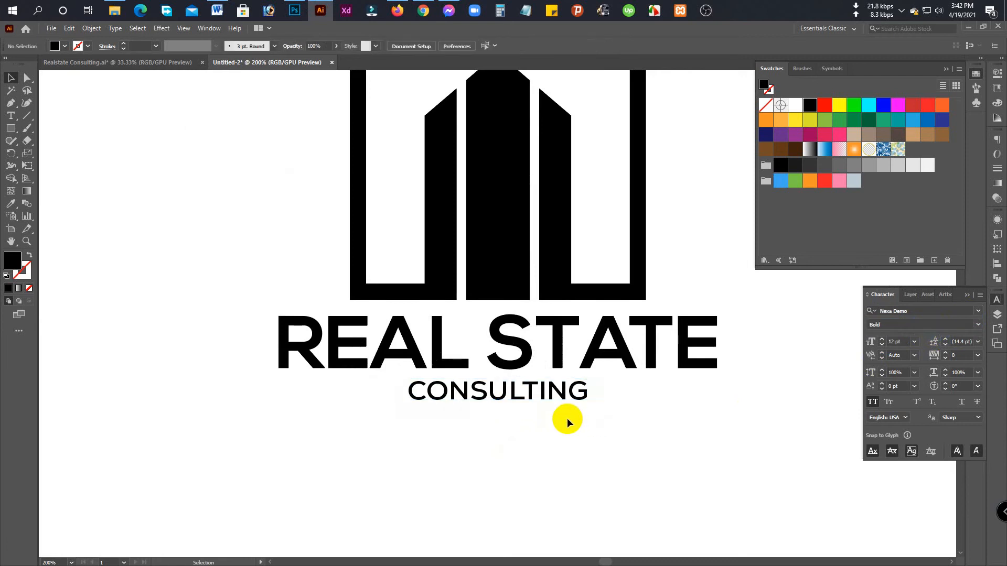
- Set the CONSULTING text in the Nexa Text Demo font with the Bold style
{"action": "key", "text": "ctrl+minus"}
{"action": "left_click_drag", "start_coordinate": [542, 446], "coordinate": [521, 445]}
{"action": "left_click", "coordinate": [519, 400]}
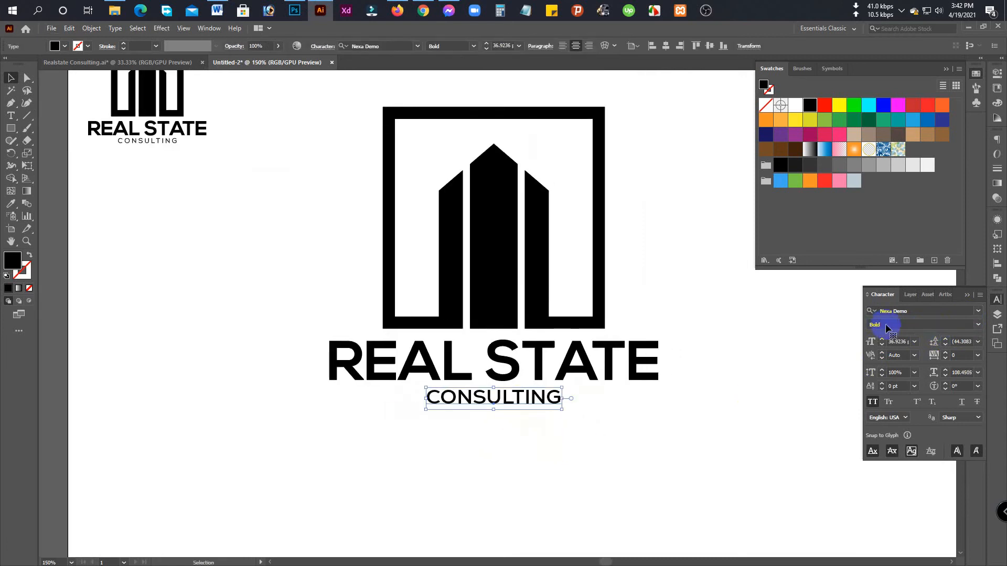
{"action": "left_click", "coordinate": [943, 308]}
{"action": "scroll", "coordinate": [943, 310], "scroll_direction": "down", "scroll_amount": 1}
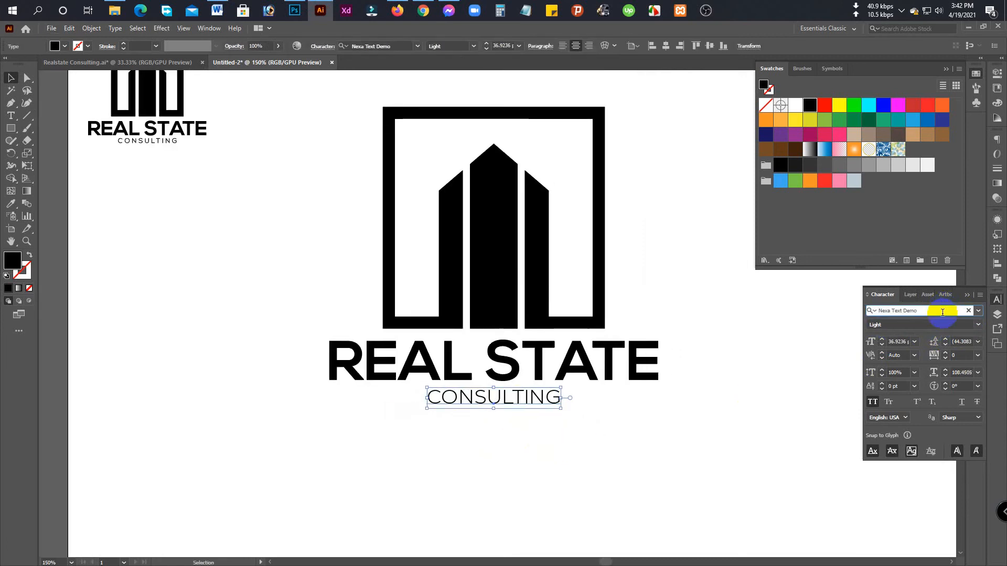
{"action": "left_click", "coordinate": [932, 325]}
{"action": "scroll", "coordinate": [931, 324], "scroll_direction": "down", "scroll_amount": 1}
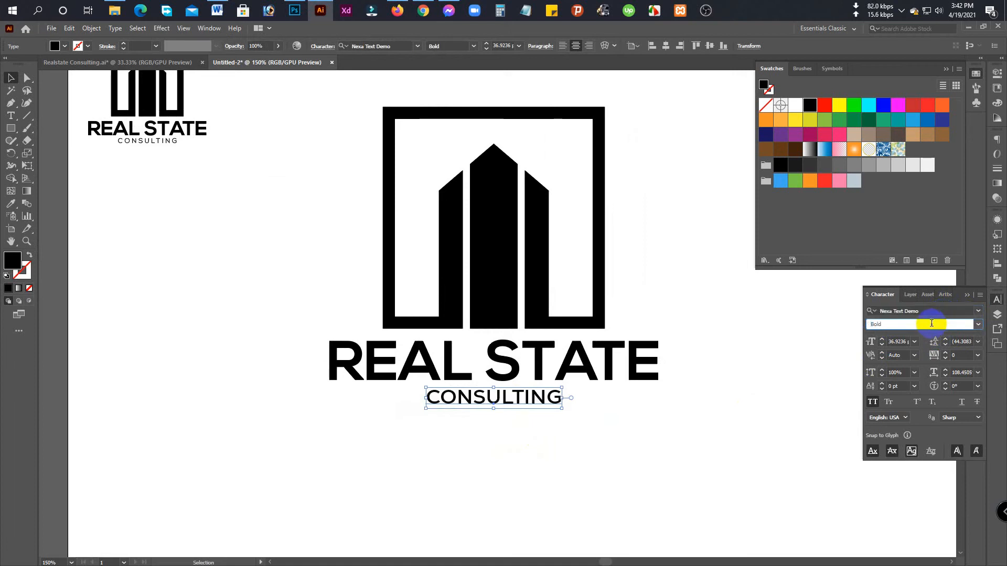
{"action": "left_click", "coordinate": [575, 421]}
- Move the CONSULTING text slightly up, closer to REAL STATE
{"action": "left_click_drag", "start_coordinate": [507, 430], "coordinate": [519, 361]}
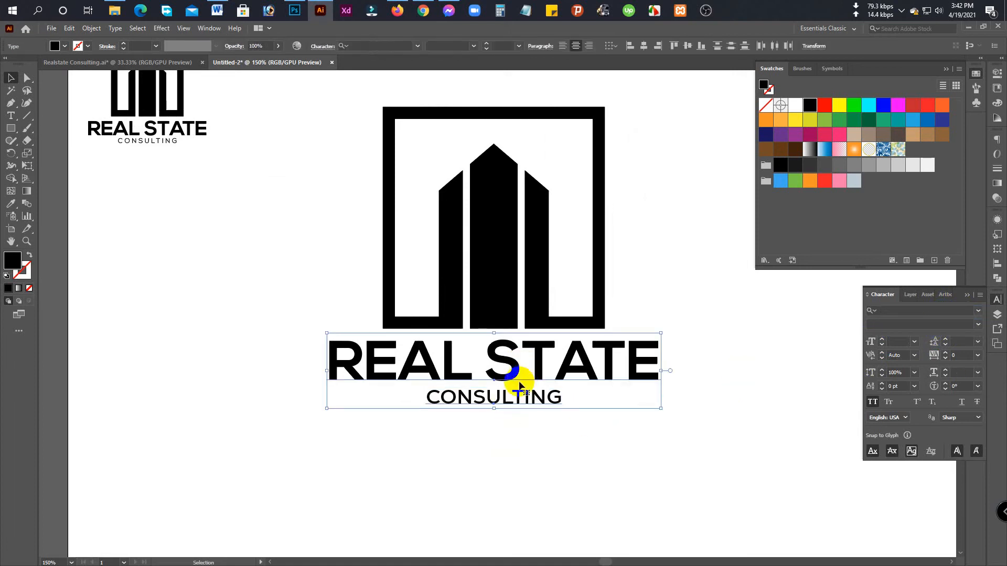
{"action": "left_click", "coordinate": [515, 420]}
{"action": "left_click_drag", "start_coordinate": [516, 405], "coordinate": [522, 401]}
{"action": "left_click", "coordinate": [519, 438]}
{"action": "left_click", "coordinate": [521, 441]}
- Draw a horizontal line about 184 px long from the left edge of REAL STATE to CONSULTING, with a black 2 pt stroke
{"action": "left_click", "coordinate": [27, 116]}
{"action": "left_click_drag", "start_coordinate": [328, 394], "coordinate": [424, 402]}
{"action": "left_click", "coordinate": [133, 46]}
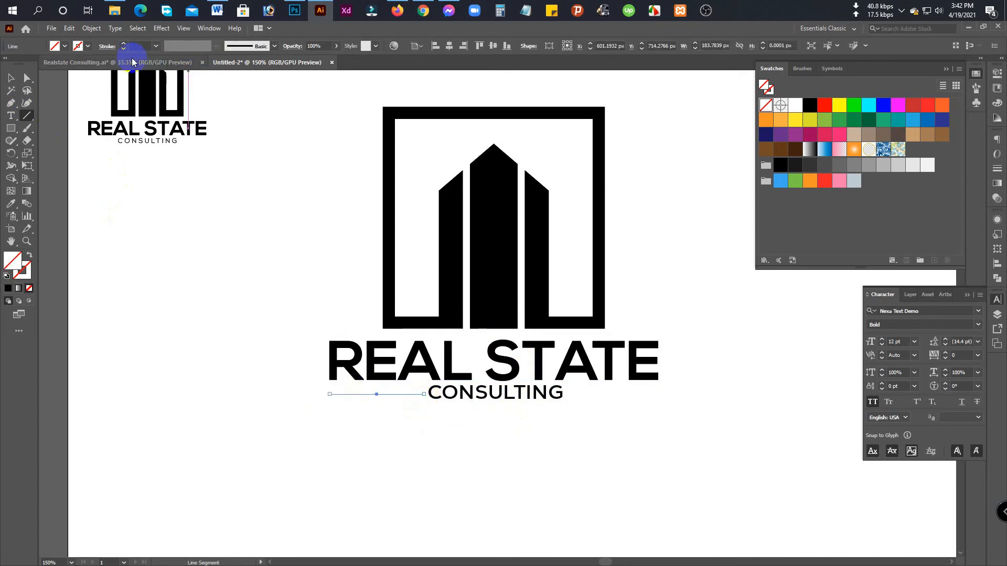
{"action": "left_click", "coordinate": [123, 44]}
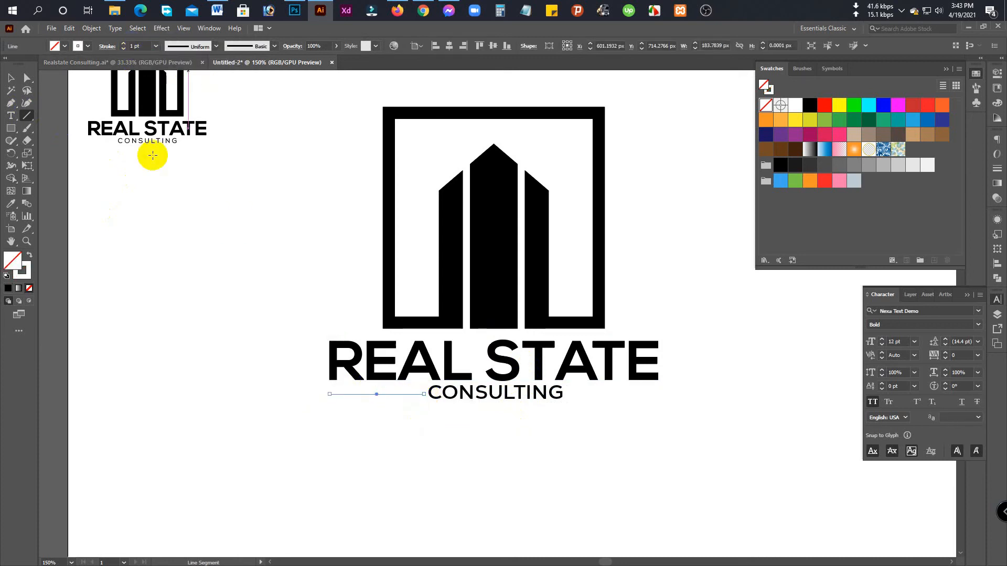
{"action": "left_click", "coordinate": [771, 91]}
{"action": "scroll", "coordinate": [364, 404], "scroll_direction": "up", "scroll_amount": 2}
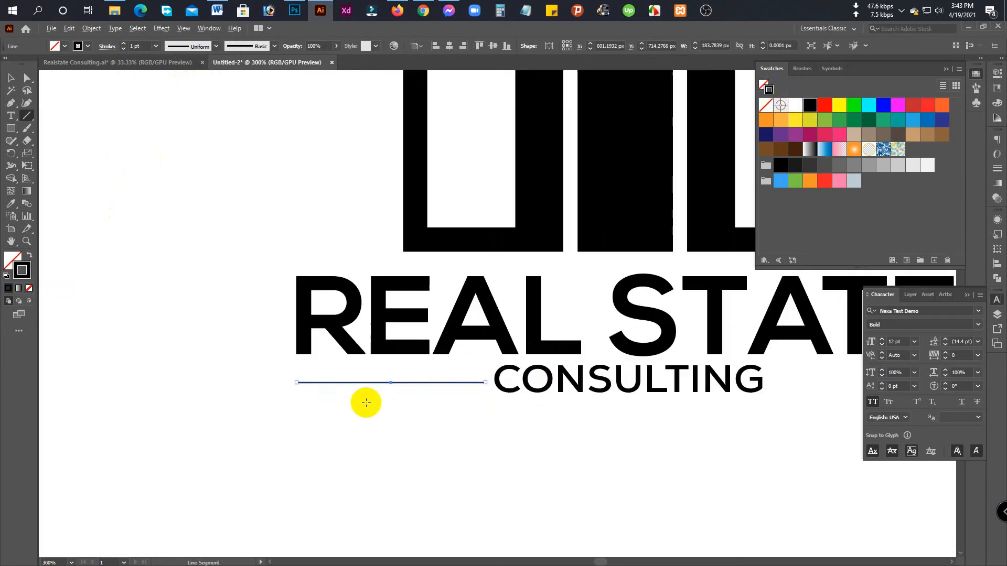
{"action": "left_click", "coordinate": [123, 43]}
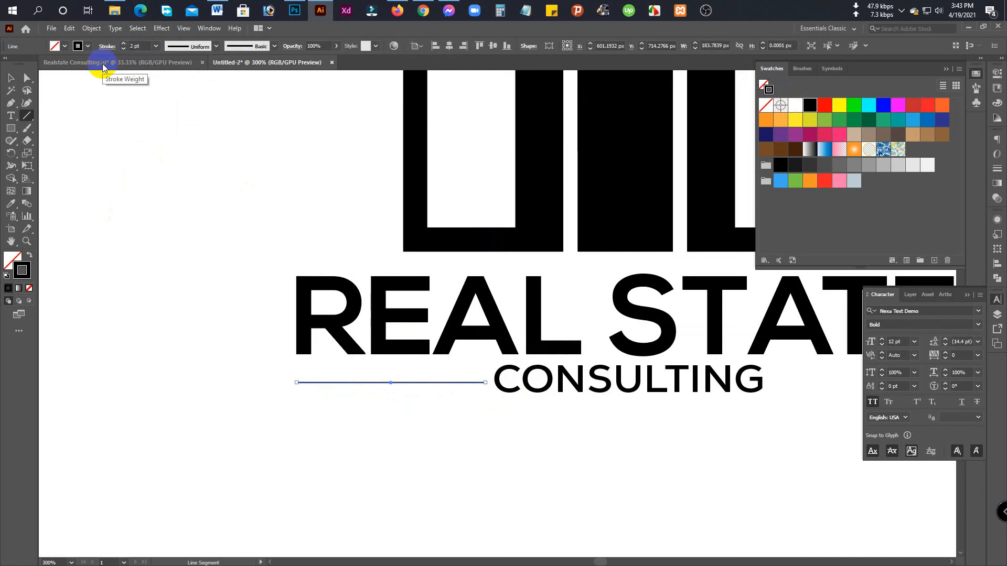
{"action": "left_click", "coordinate": [484, 431]}
- Duplicate the line to the right side of CONSULTING, ending at the right edge of REAL STATE
{"action": "scroll", "coordinate": [472, 425], "scroll_direction": "down", "scroll_amount": 3}
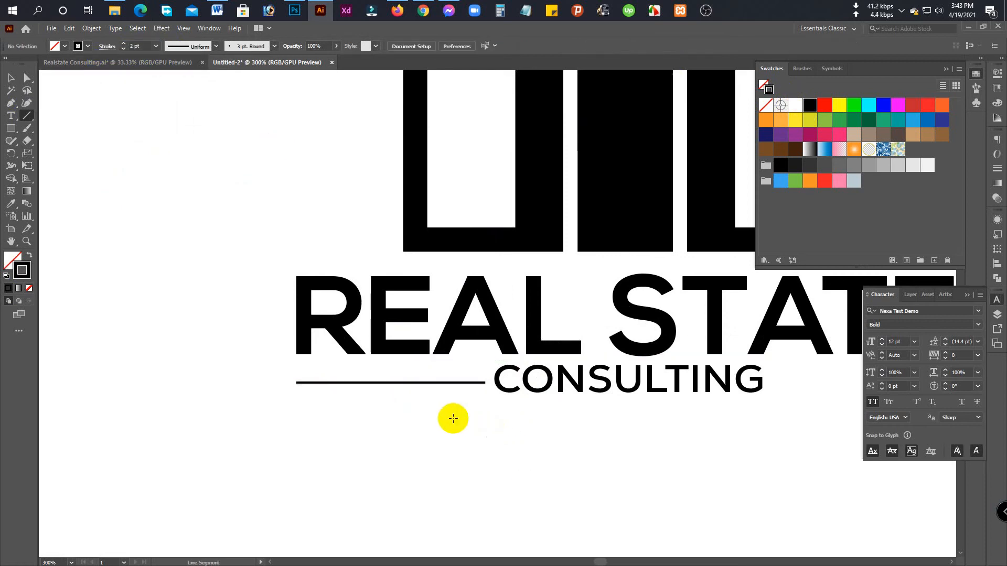
{"action": "scroll", "coordinate": [420, 430], "scroll_direction": "right", "scroll_amount": 3}
{"action": "left_click_drag", "start_coordinate": [300, 401], "coordinate": [608, 421]}
{"action": "left_click", "coordinate": [577, 429]}
{"action": "left_click", "coordinate": [403, 400]}
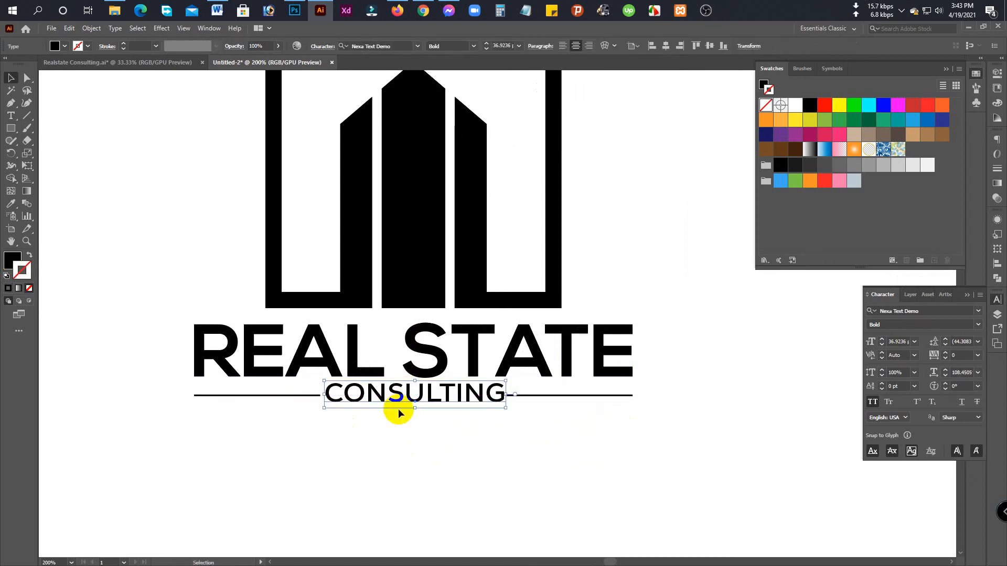
{"action": "left_click", "coordinate": [399, 455]}
- Examine the gaps between CONSULTING and the lines, and the overall look of the logo
{"action": "scroll", "coordinate": [400, 455], "scroll_direction": "down", "scroll_amount": 1}
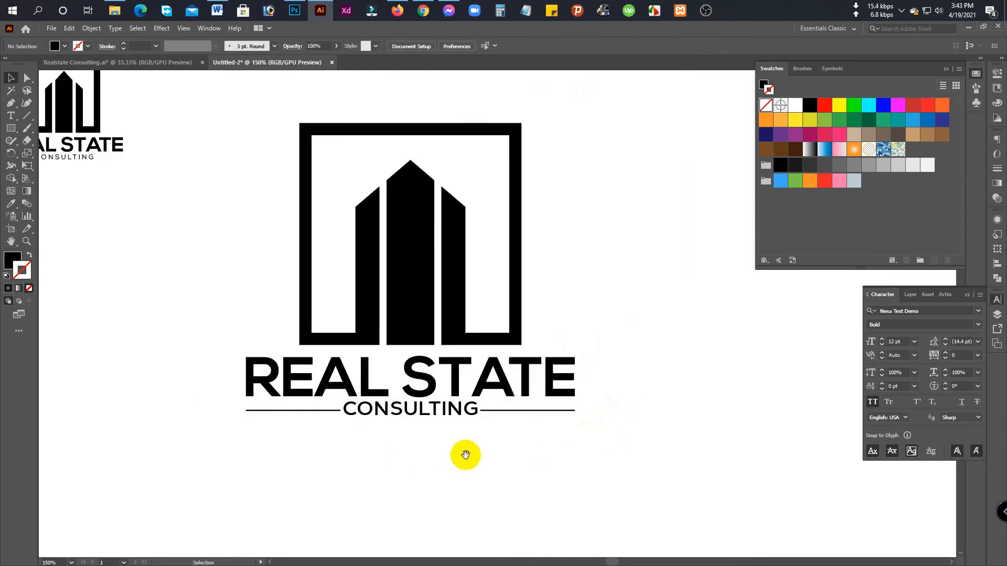
{"action": "scroll", "coordinate": [463, 456], "scroll_direction": "down", "scroll_amount": 1}
{"action": "scroll", "coordinate": [465, 455], "scroll_direction": "up", "scroll_amount": 4}
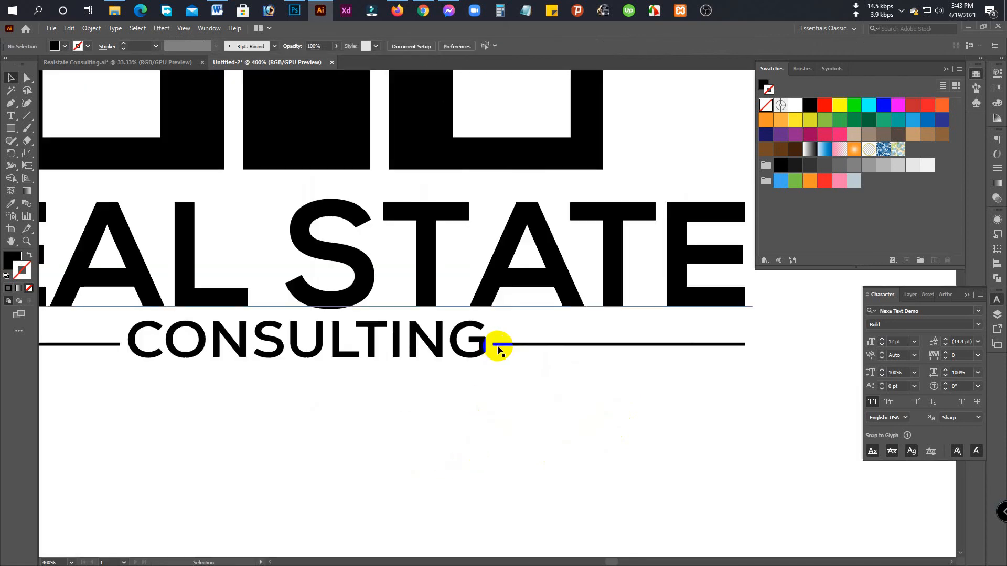
{"action": "left_click", "coordinate": [501, 346]}
{"action": "left_click", "coordinate": [502, 415]}
{"action": "scroll", "coordinate": [499, 418], "scroll_direction": "down", "scroll_amount": 2}
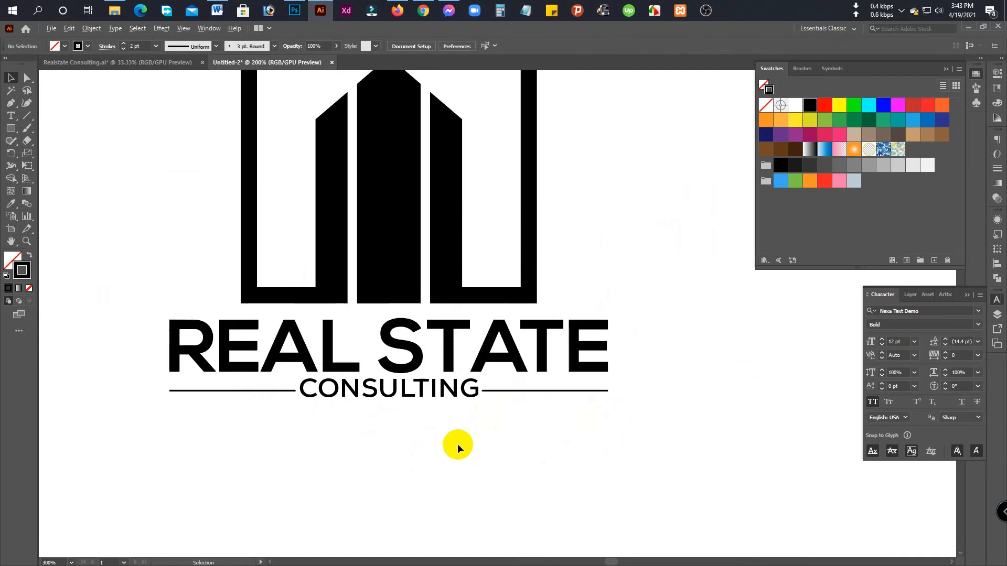
{"action": "scroll", "coordinate": [421, 447], "scroll_direction": "down", "scroll_amount": 2}
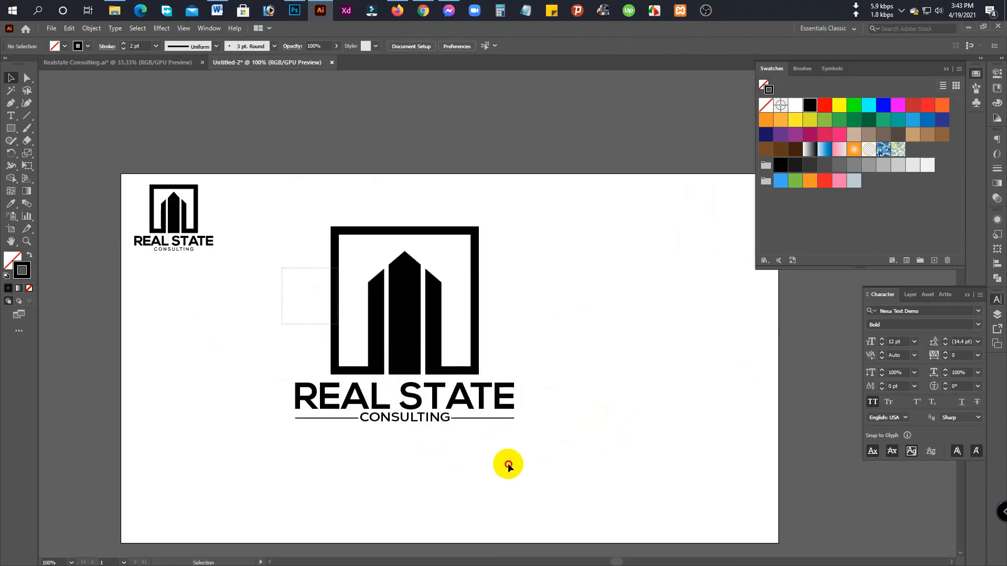
{"action": "left_click_drag", "start_coordinate": [508, 464], "coordinate": [513, 462]}
{"action": "left_click", "coordinate": [432, 445]}
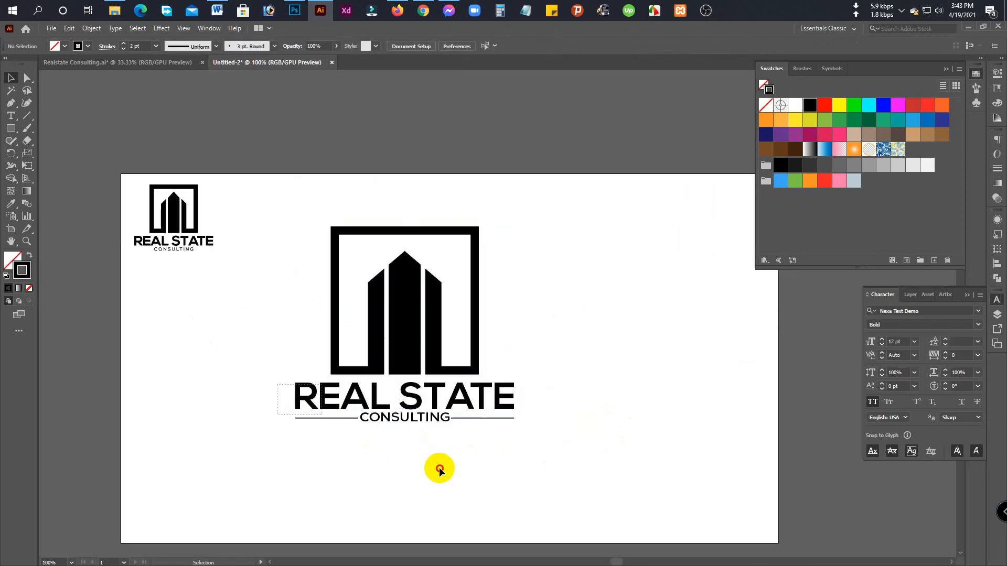
{"action": "left_click_drag", "start_coordinate": [440, 471], "coordinate": [519, 486]}
{"action": "right_click", "coordinate": [456, 397]}
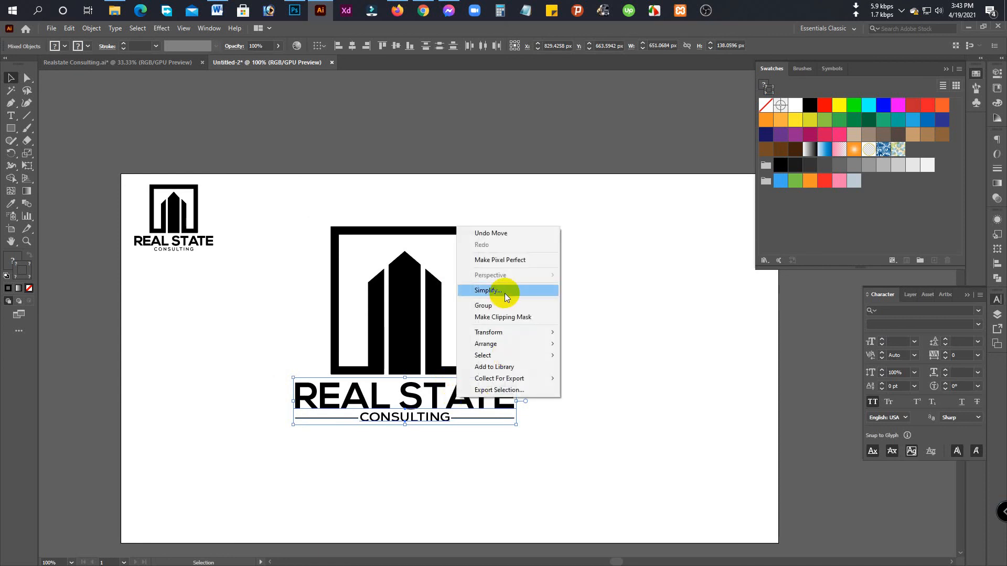
{"action": "left_click", "coordinate": [463, 424]}
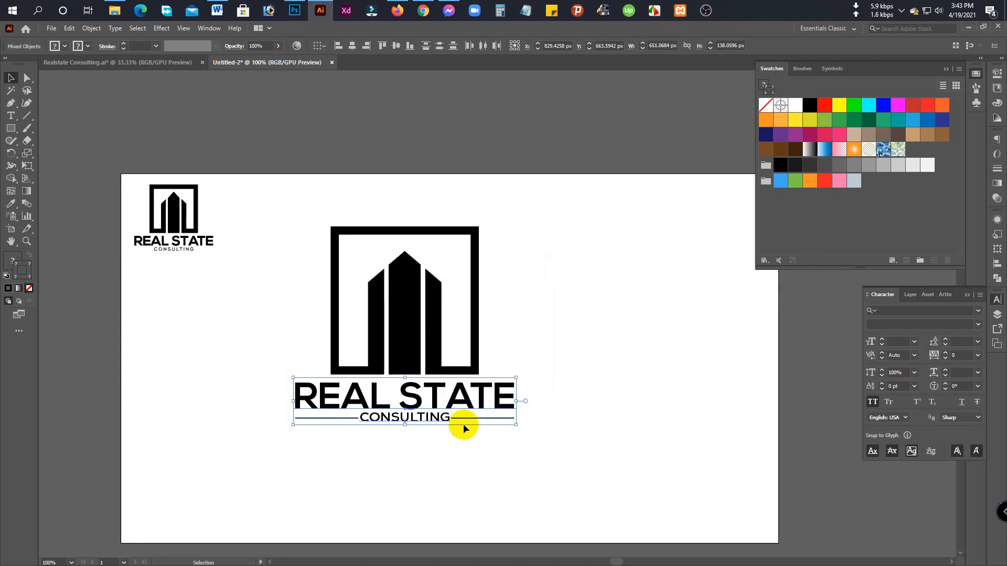
{"action": "left_click", "coordinate": [464, 427]}
- Convert the REAL STATE and CONSULTING texts to outlines
{"action": "left_click_drag", "start_coordinate": [547, 395], "coordinate": [286, 389]}
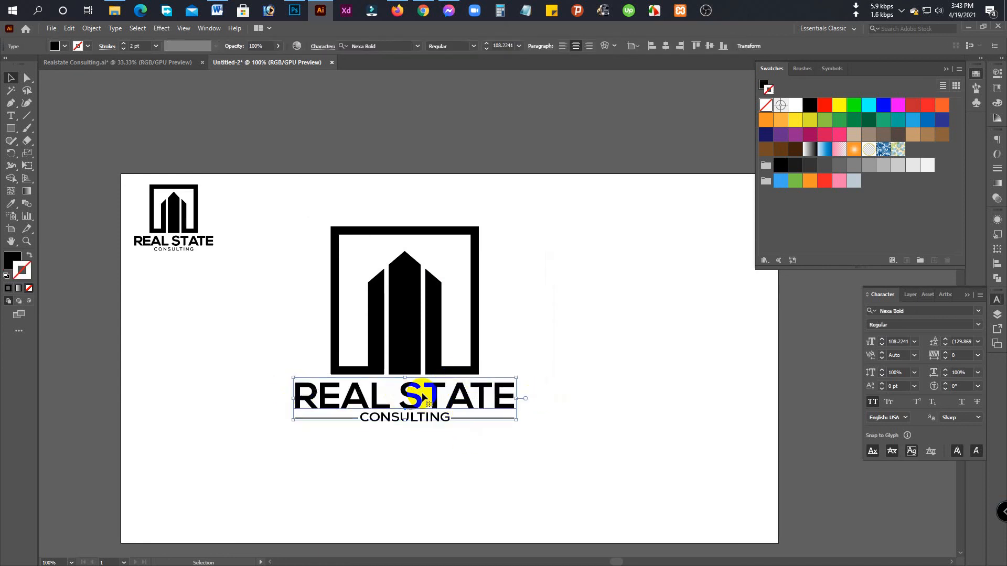
{"action": "right_click", "coordinate": [423, 397]}
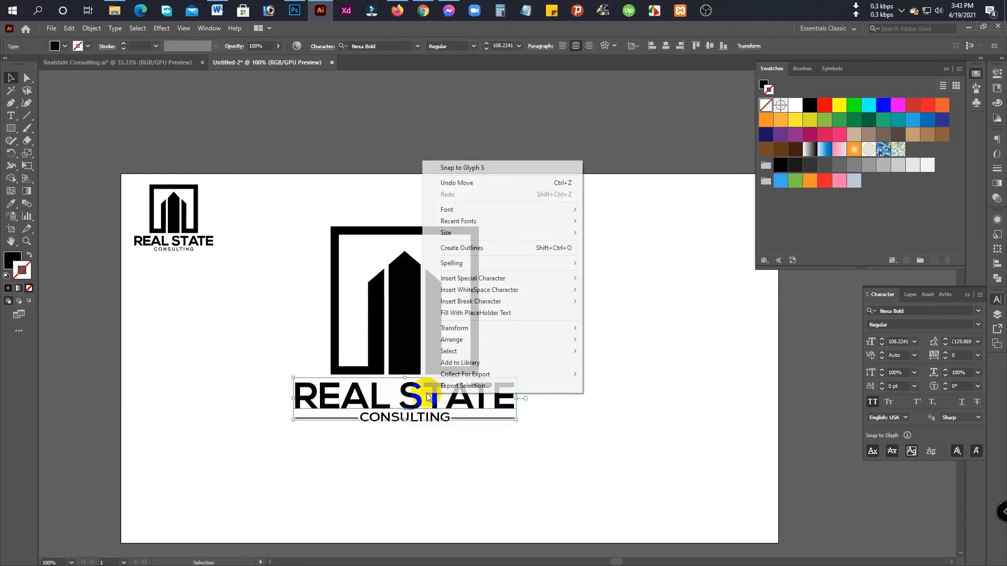
{"action": "left_click", "coordinate": [469, 247]}
{"action": "left_click", "coordinate": [411, 417]}
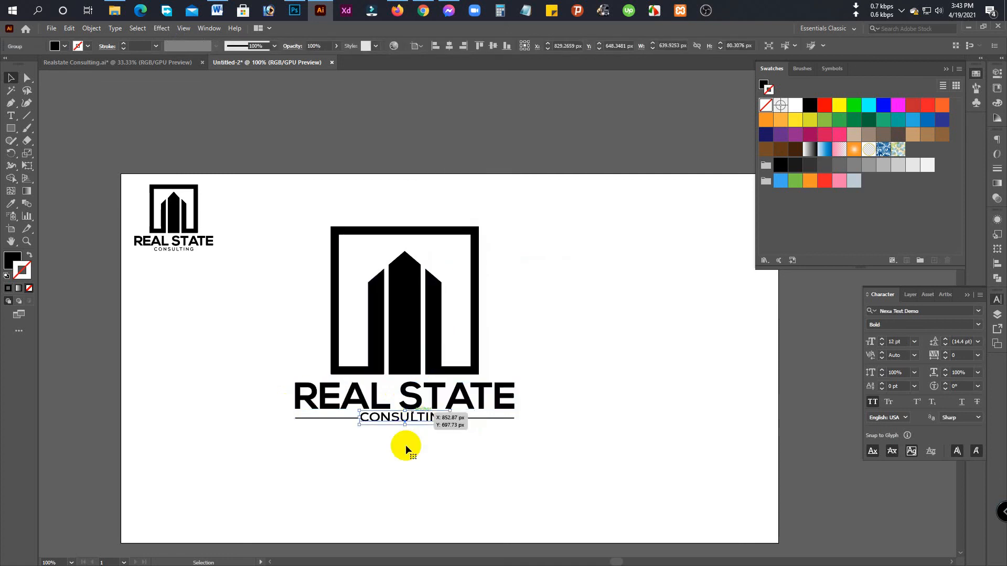
{"action": "right_click", "coordinate": [417, 420]}
{"action": "left_click", "coordinate": [427, 477]}
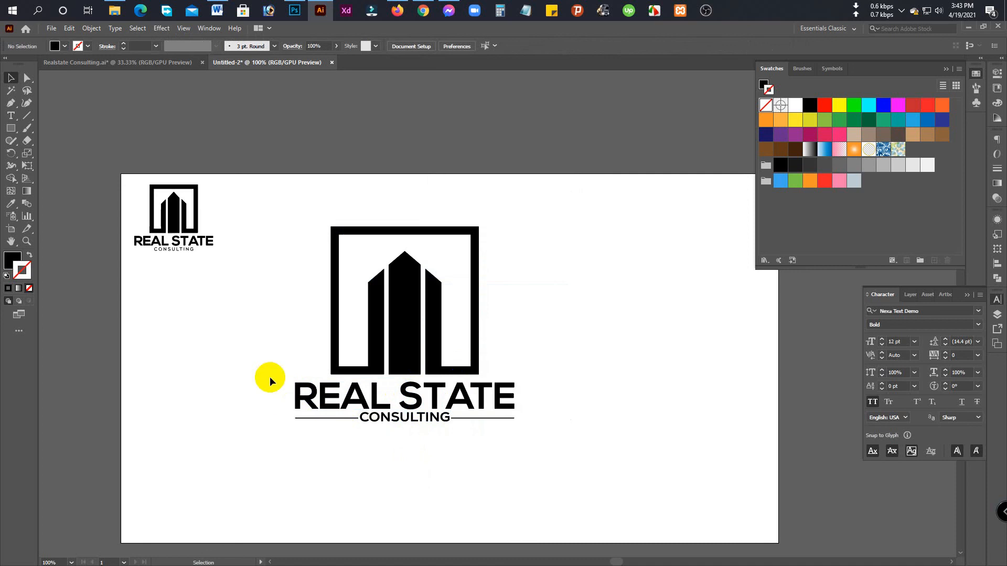
- Group the outlined REAL STATE and CONSULTING texts with the two side lines
{"action": "left_click", "coordinate": [438, 420]}
{"action": "right_click", "coordinate": [430, 401]}
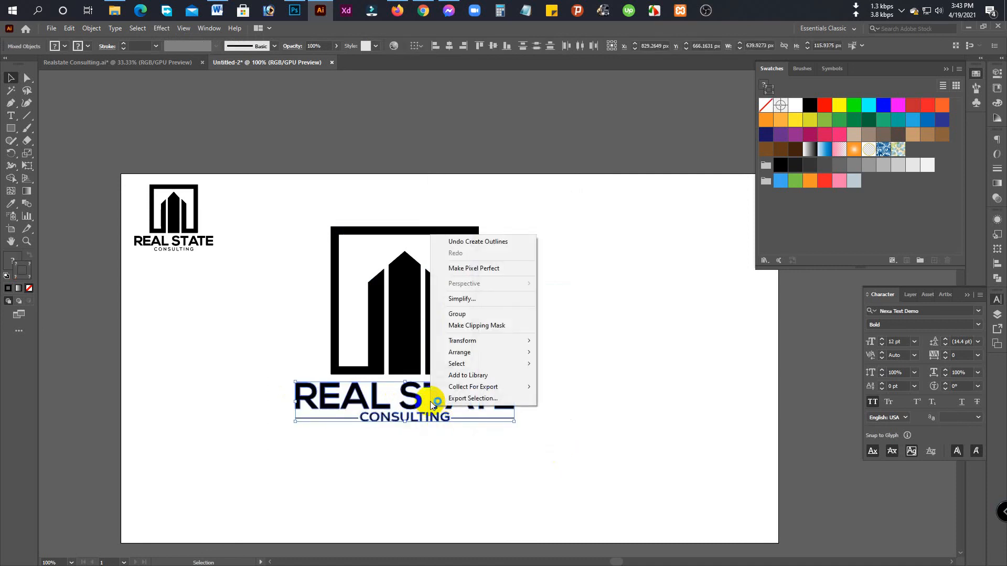
{"action": "left_click", "coordinate": [470, 325]}
{"action": "left_click", "coordinate": [472, 423]}
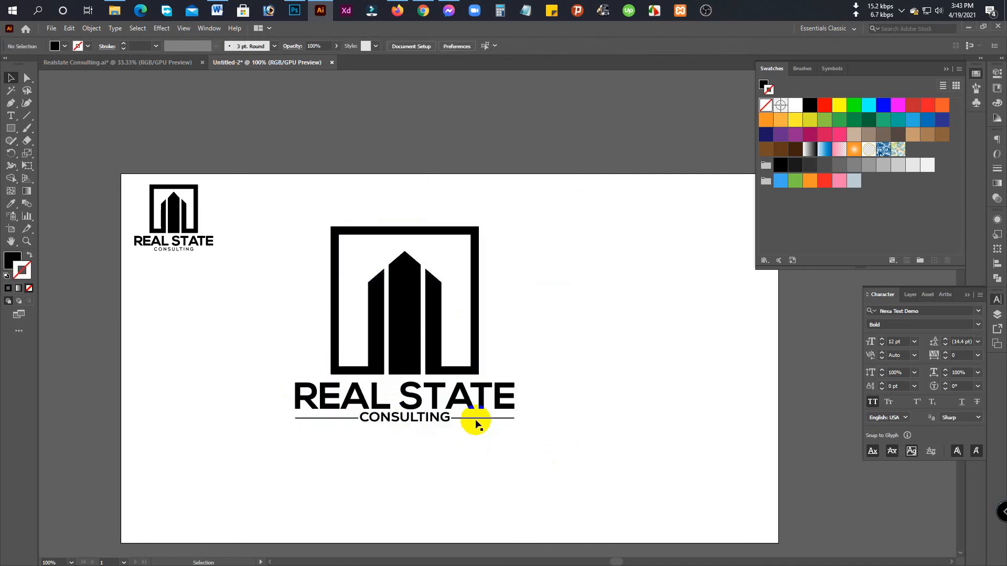
- Group the tower icon and the text group into a single logo
{"action": "left_click", "coordinate": [334, 315]}
{"action": "right_click", "coordinate": [422, 363]}
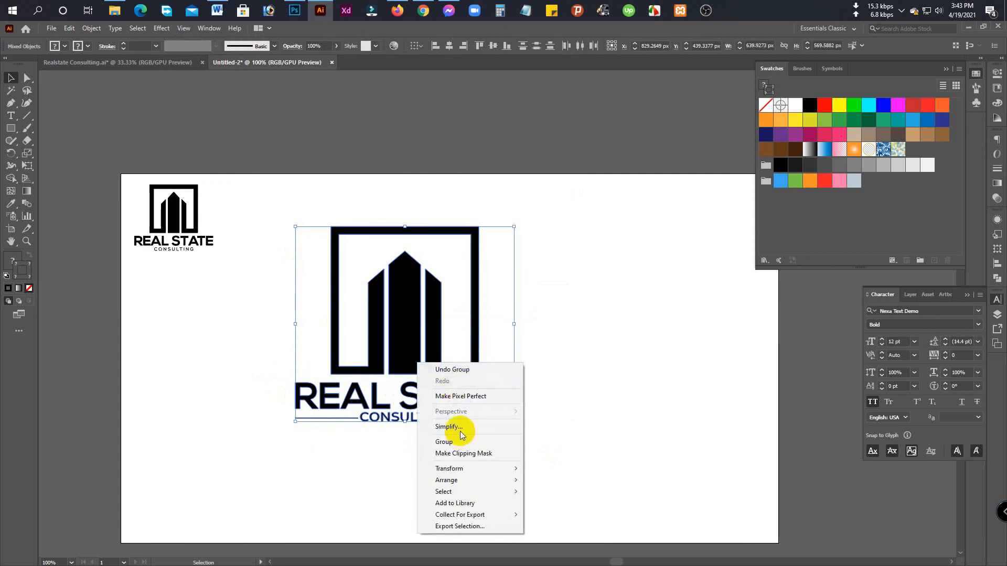
{"action": "left_click", "coordinate": [447, 442]}
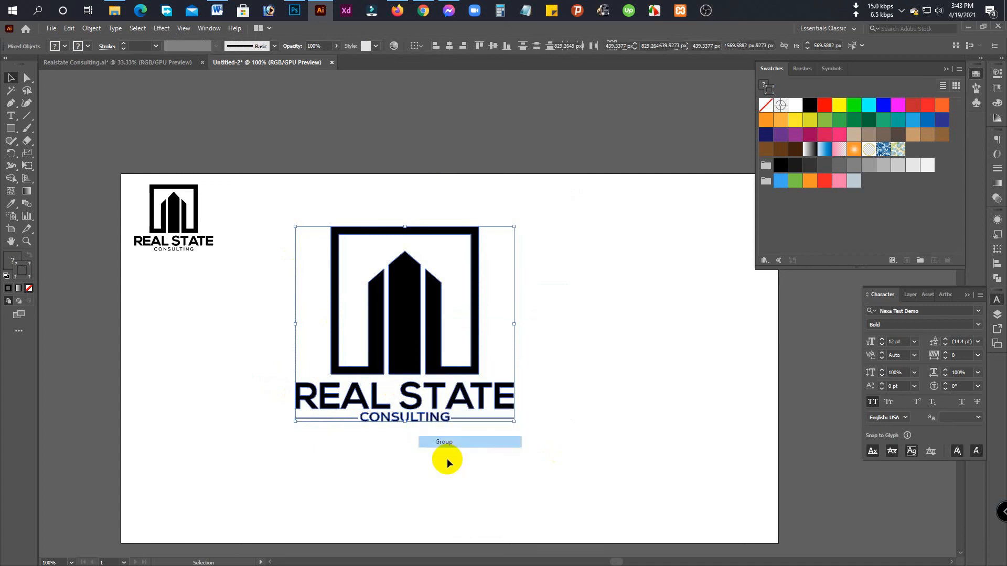
- Copy the grouped logo, switch to Photoshop and open the contents of the logo placeholder smart object in the spotlight mockup
{"action": "left_click", "coordinate": [478, 391]}
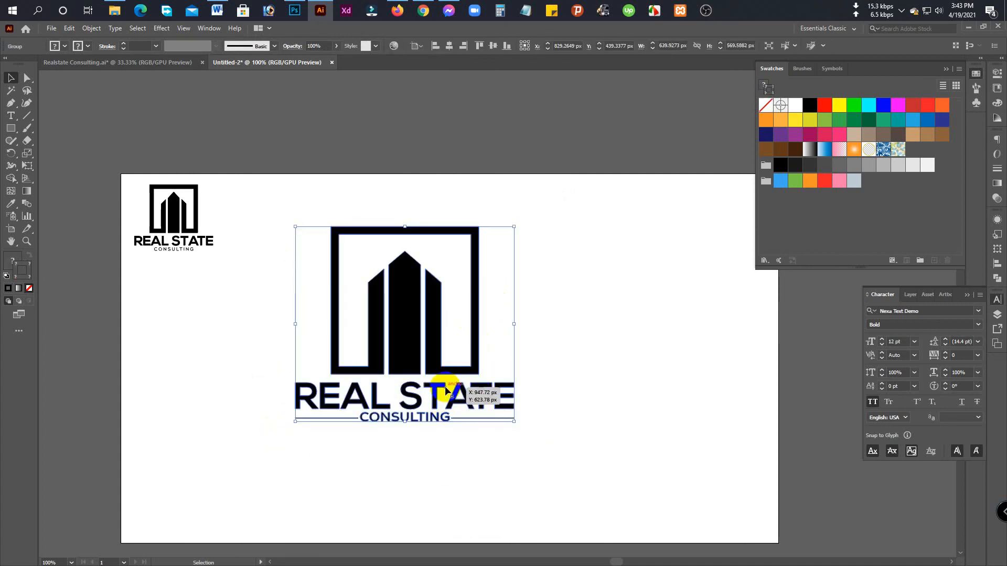
{"action": "left_click", "coordinate": [65, 29]}
{"action": "left_click", "coordinate": [53, 86]}
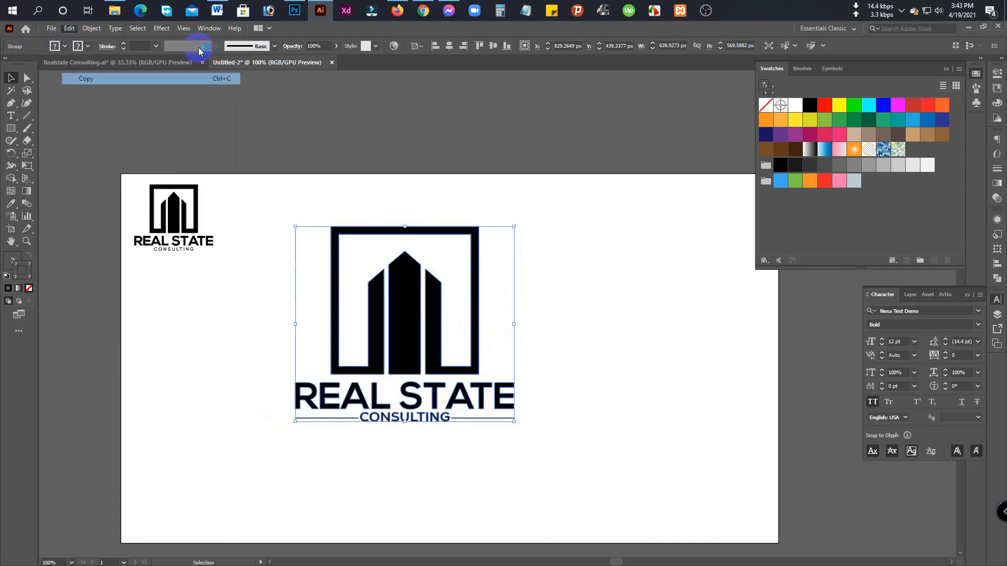
{"action": "left_click", "coordinate": [294, 11]}
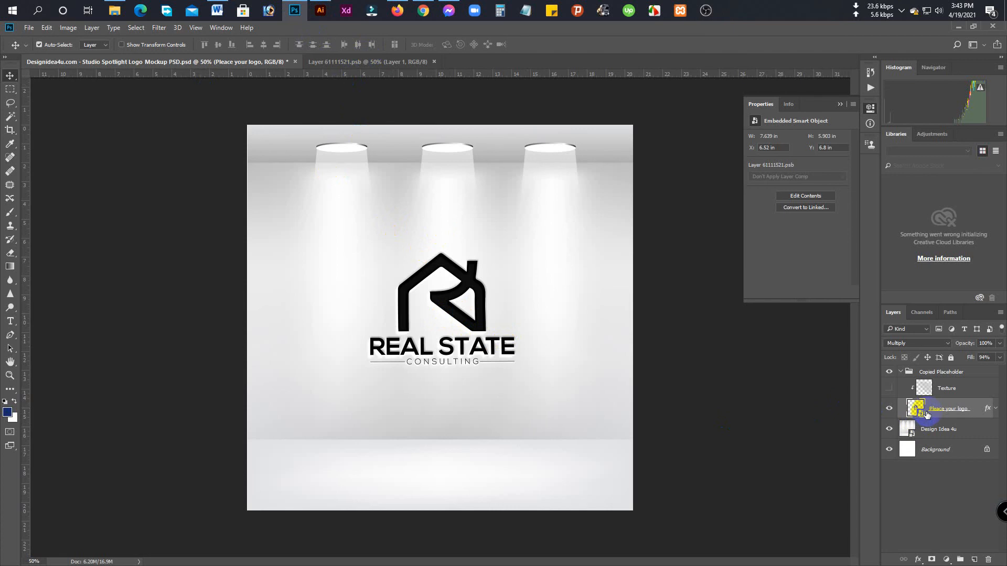
{"action": "double_click", "coordinate": [917, 410]}
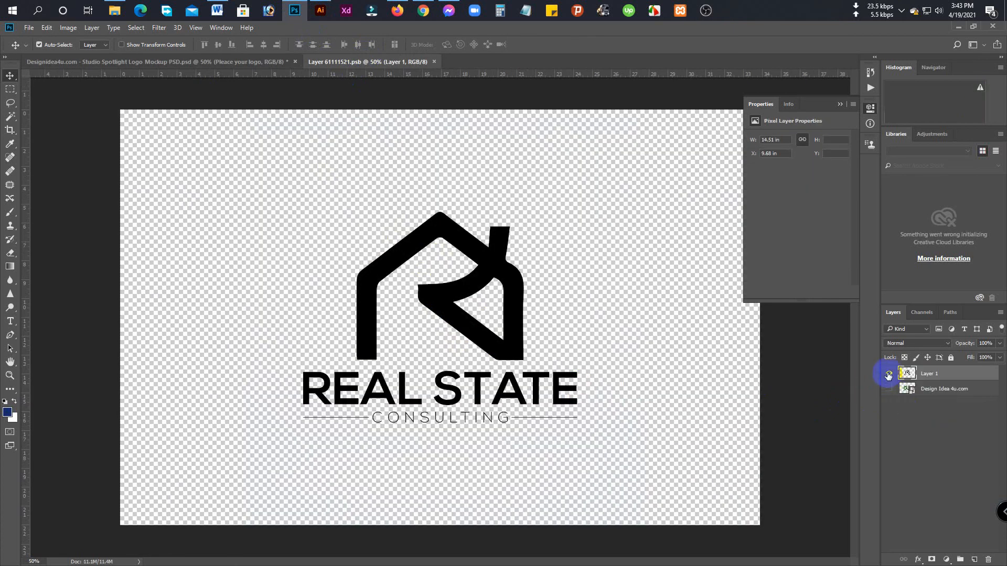
- Hide the old house logo layer and paste the copied logo as pixels
{"action": "key", "text": "ctrl+a"}
{"action": "key", "text": "Delete"}
{"action": "key", "text": "ctrl+v"}
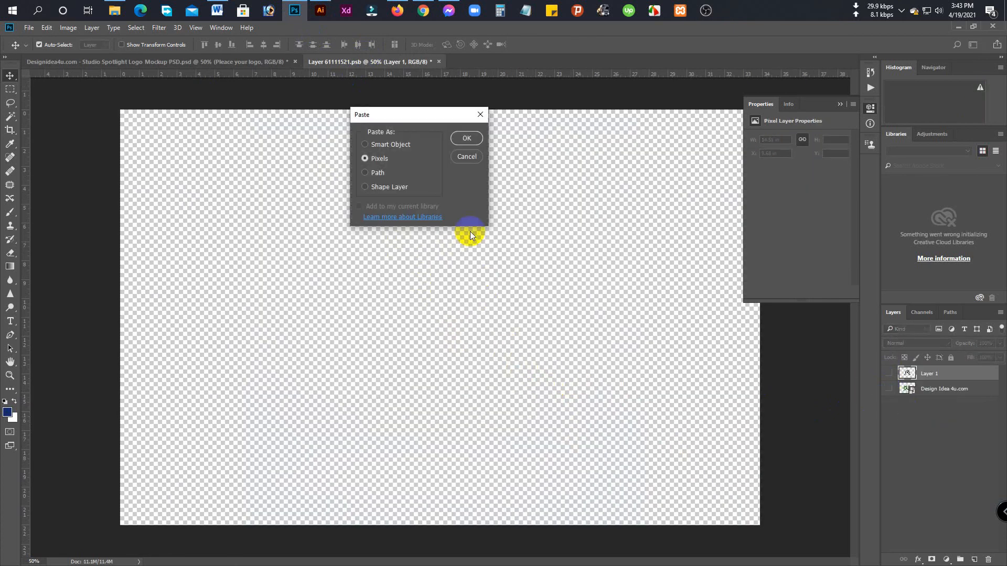
{"action": "left_click", "coordinate": [467, 138]}
- Scale the pasted logo to about 14.64 in wide, centred on the canvas
{"action": "key", "text": "ctrl+t"}
{"action": "left_click_drag", "start_coordinate": [524, 391], "coordinate": [569, 452]}
{"action": "key", "text": "Return"}
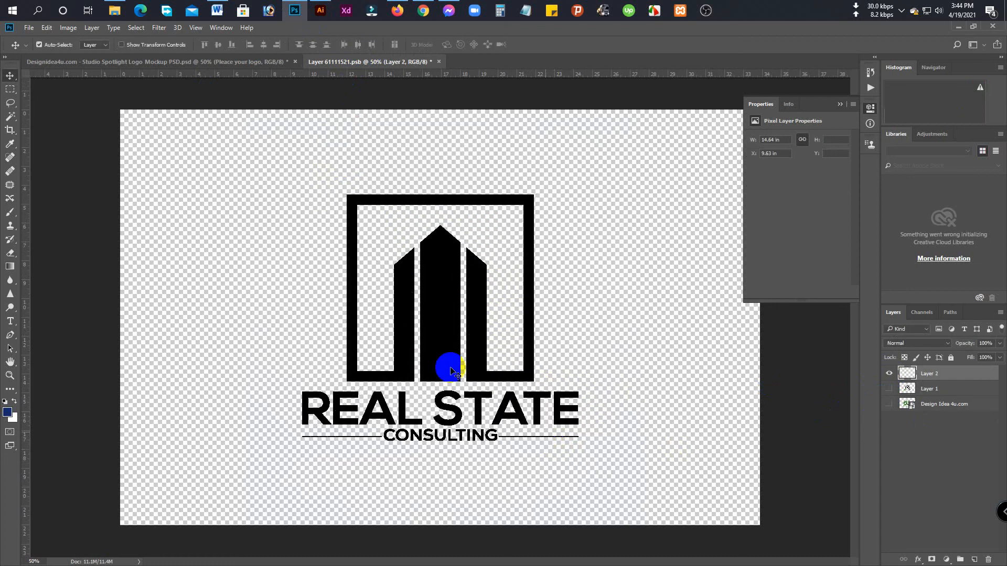
- Save the edited smart object contents and return to the Studio Spotlight Logo Mockup document with the new logo applied
{"action": "left_click", "coordinate": [29, 27]}
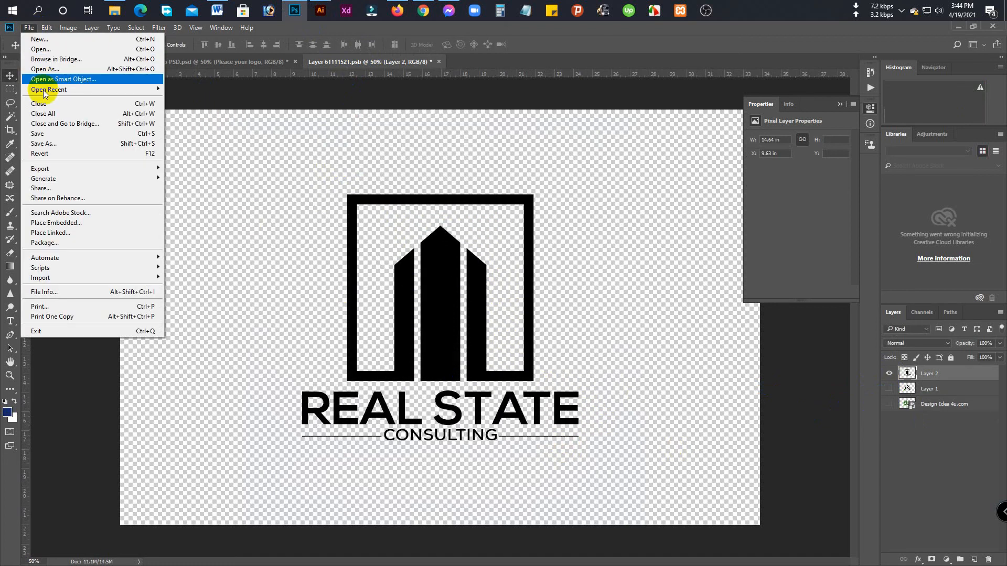
{"action": "left_click", "coordinate": [40, 133]}
{"action": "left_click", "coordinate": [134, 62]}
{"action": "left_click", "coordinate": [440, 314]}
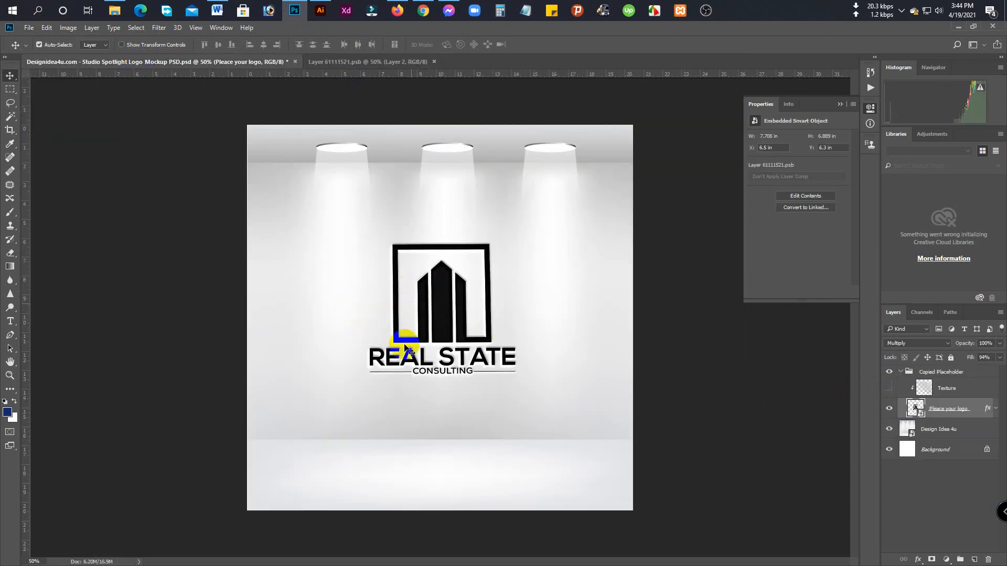
{"action": "left_click_drag", "start_coordinate": [417, 323], "coordinate": [383, 367]}
- Switch to Illustrator and centre the large grouped logo horizontally and vertically on the artboard
{"action": "left_click", "coordinate": [322, 12]}
{"action": "left_click", "coordinate": [530, 376]}
{"action": "left_click_drag", "start_coordinate": [514, 390], "coordinate": [572, 417]}
{"action": "left_click", "coordinate": [531, 364]}
{"action": "left_click", "coordinate": [476, 370]}
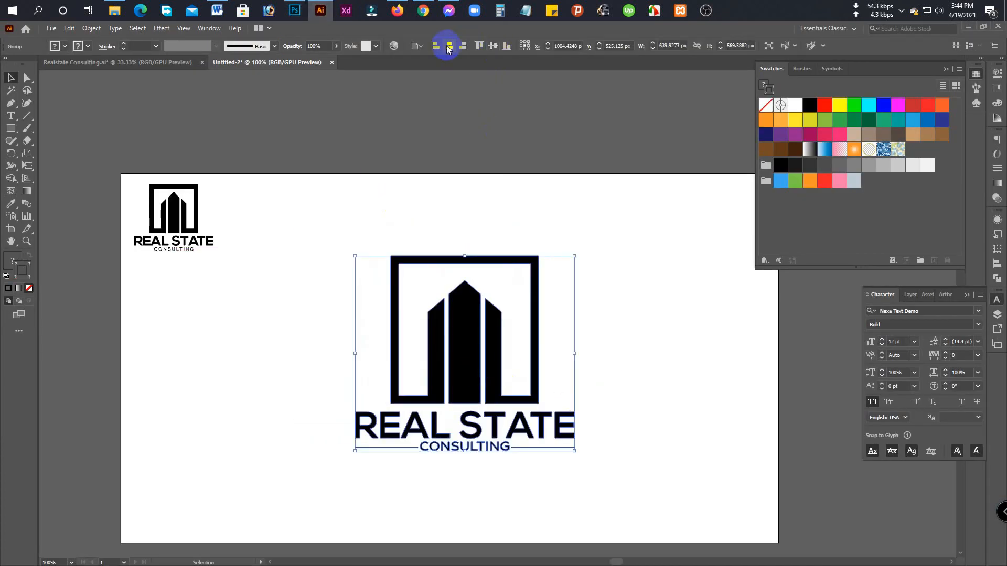
{"action": "left_click", "coordinate": [449, 48]}
{"action": "left_click", "coordinate": [631, 341]}
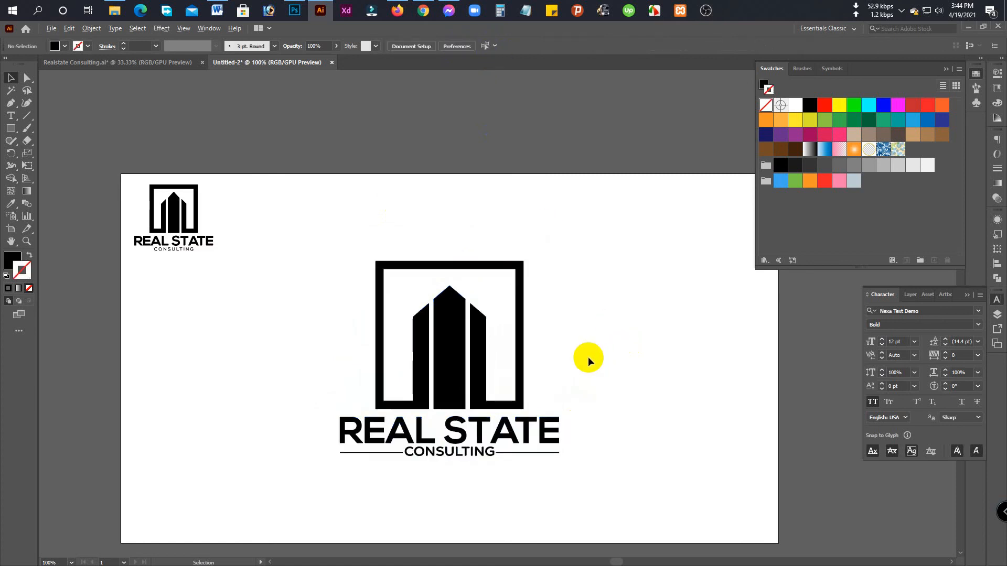
{"action": "scroll", "coordinate": [587, 357], "scroll_direction": "down", "scroll_amount": 2}
{"action": "scroll", "coordinate": [588, 356], "scroll_direction": "up", "scroll_amount": 3}
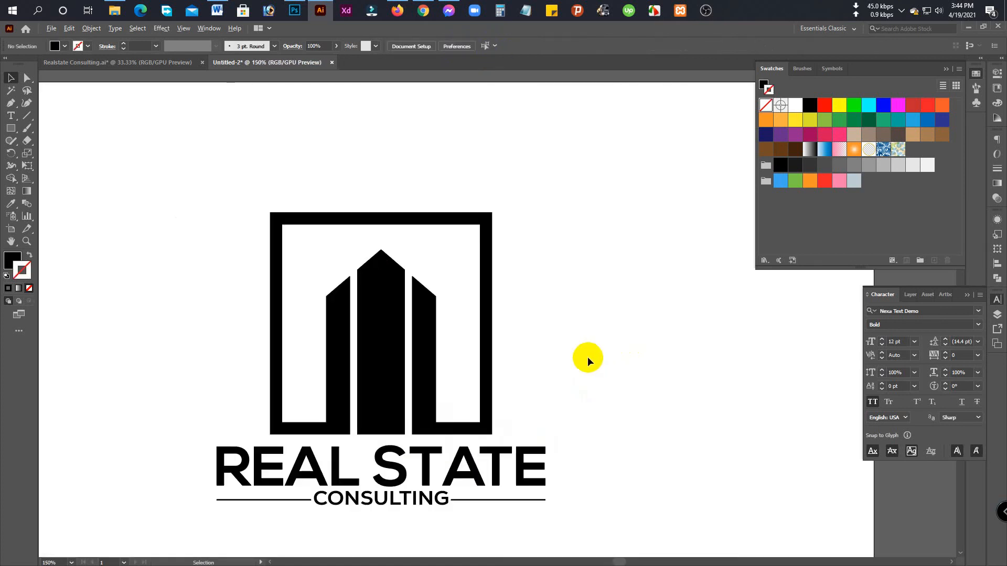
{"action": "scroll", "coordinate": [588, 359], "scroll_direction": "down", "scroll_amount": 3}
{"action": "scroll", "coordinate": [588, 359], "scroll_direction": "up", "scroll_amount": 1}
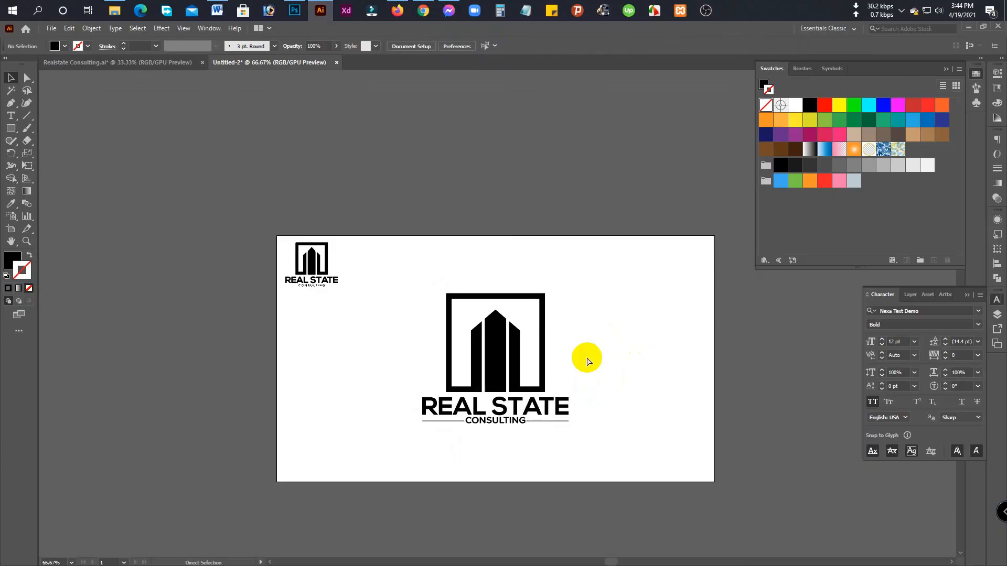